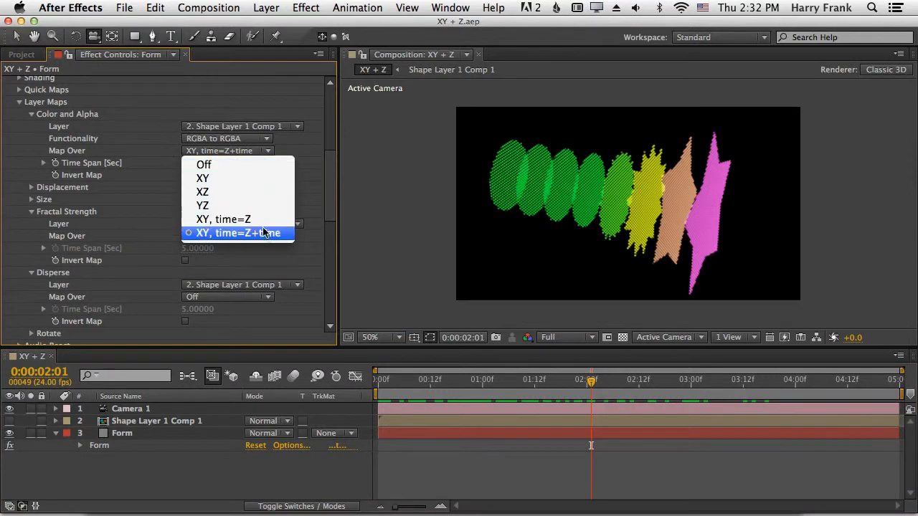
{"action": "left_click", "coordinate": [50, 142]}
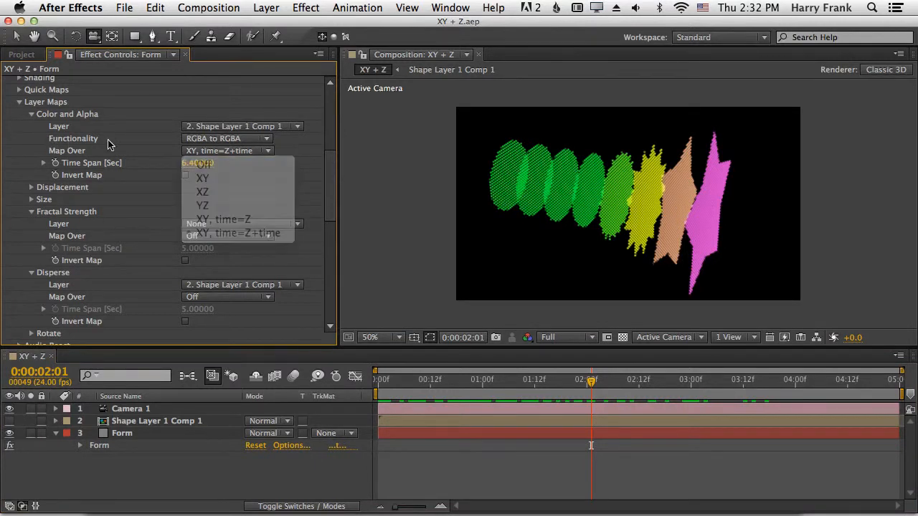
{"action": "left_click", "coordinate": [243, 152]}
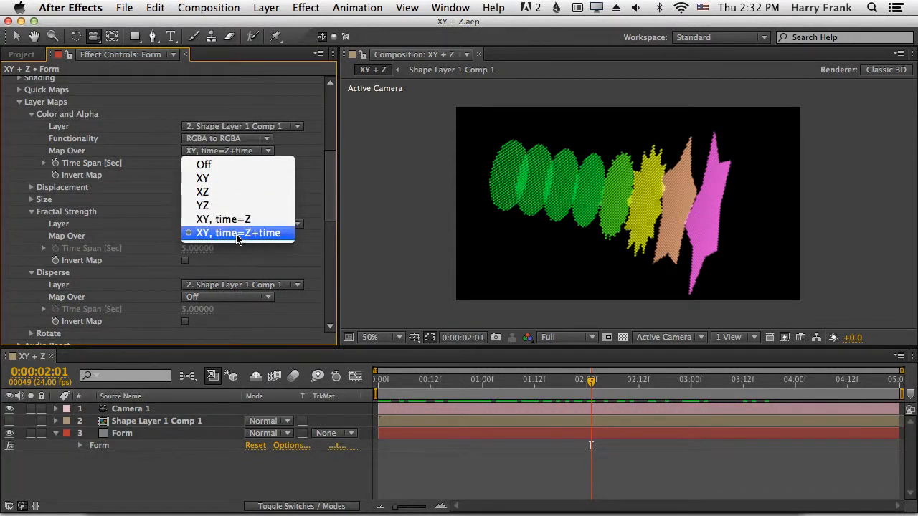
{"action": "left_click", "coordinate": [287, 299]}
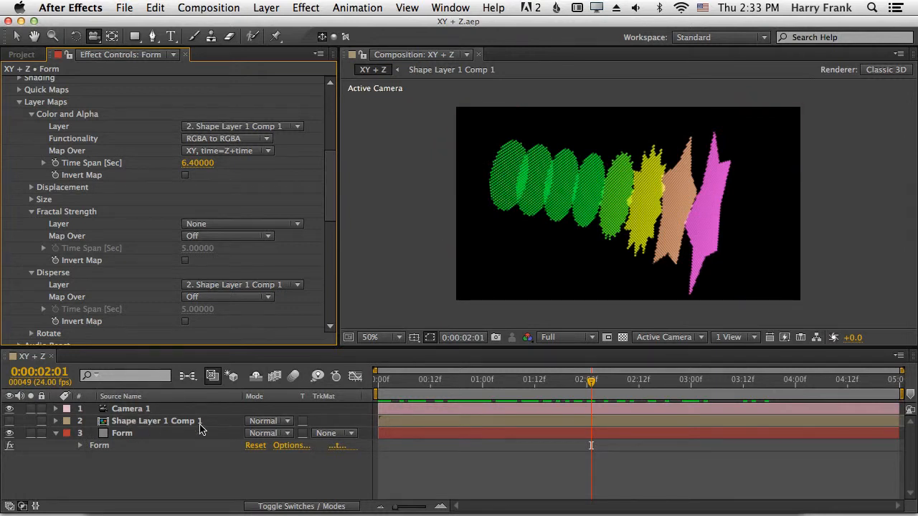
Open the Shape Layer 1 Comp 1 precomp, scrub through its star animation from the start, and return to the XY + Z composition
{"action": "double_click", "coordinate": [150, 423]}
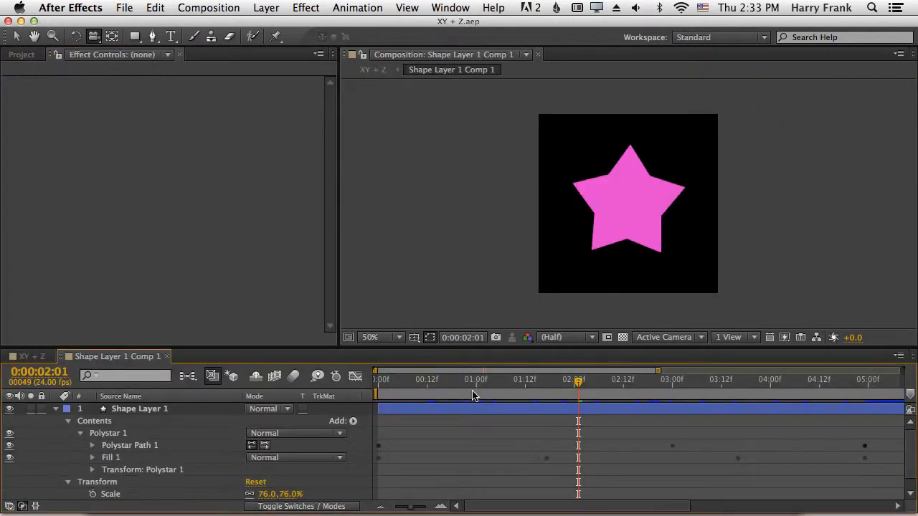
{"action": "left_click", "coordinate": [385, 384]}
{"action": "left_click_drag", "start_coordinate": [385, 383], "coordinate": [390, 423]}
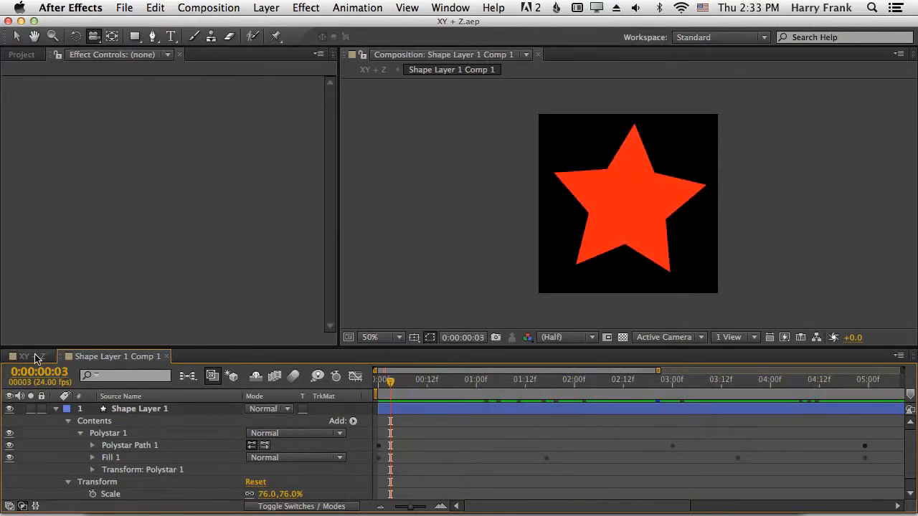
{"action": "left_click", "coordinate": [36, 357]}
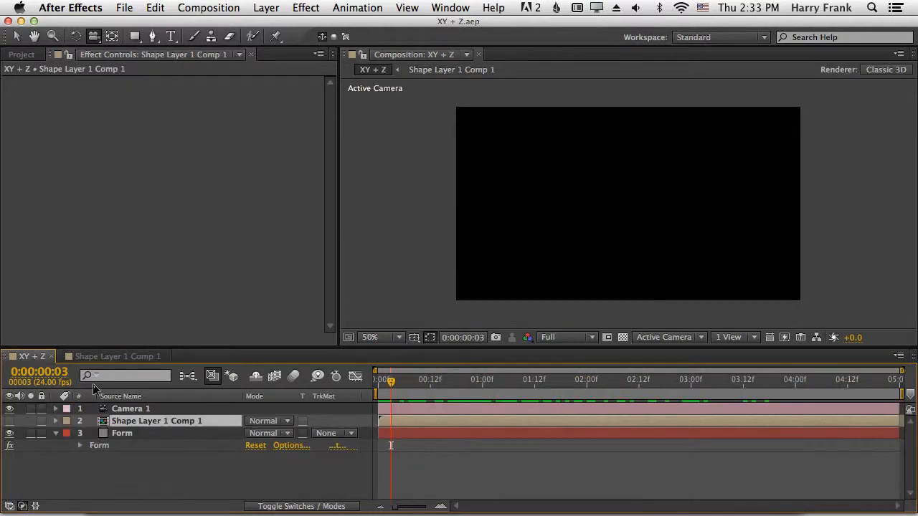
Hide the existing Form layer and create a new composition-sized solid named Form
{"action": "left_click", "coordinate": [10, 433]}
{"action": "key", "text": "ctrl+y"}
{"action": "type", "text": "Form"}
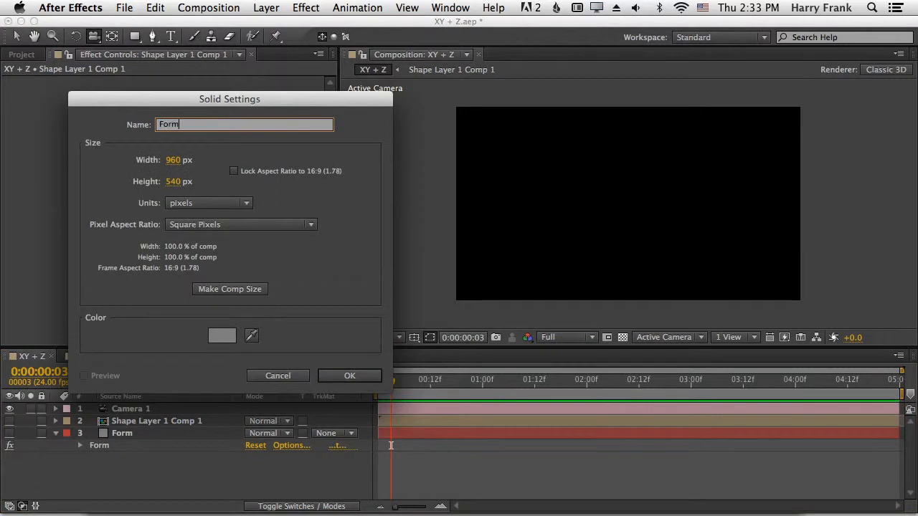
{"action": "key", "text": "Return"}
Apply the Trapcode Form effect to the new Form solid
{"action": "left_click", "coordinate": [306, 7]}
{"action": "scroll", "coordinate": [376, 286], "scroll_direction": "down", "scroll_amount": 5}
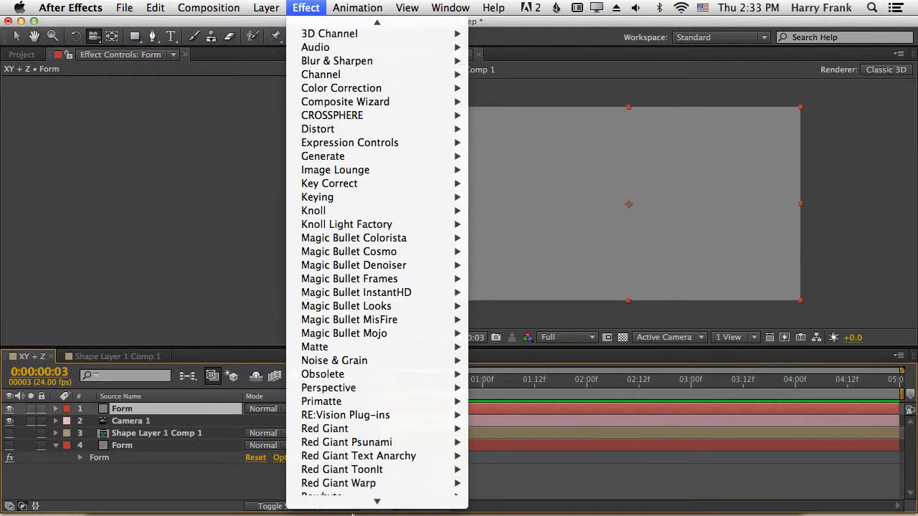
{"action": "mouse_move", "coordinate": [401, 472]}
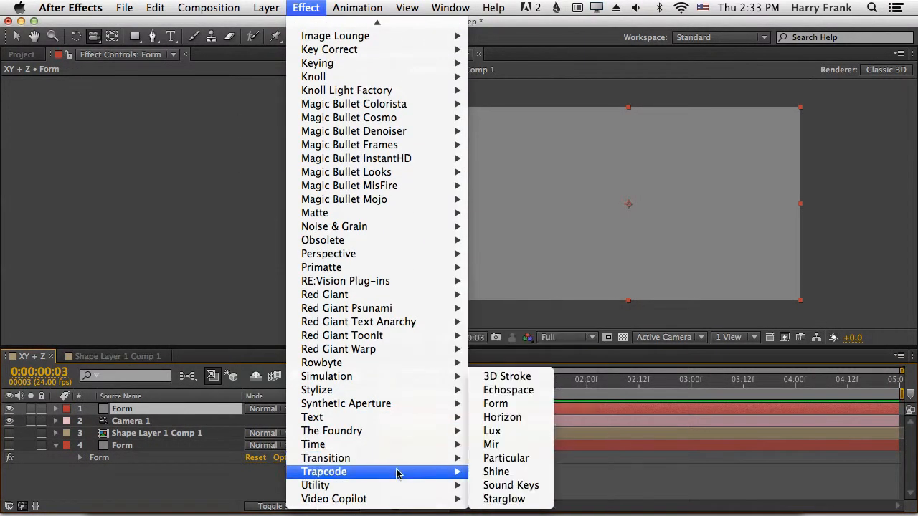
{"action": "left_click", "coordinate": [502, 404]}
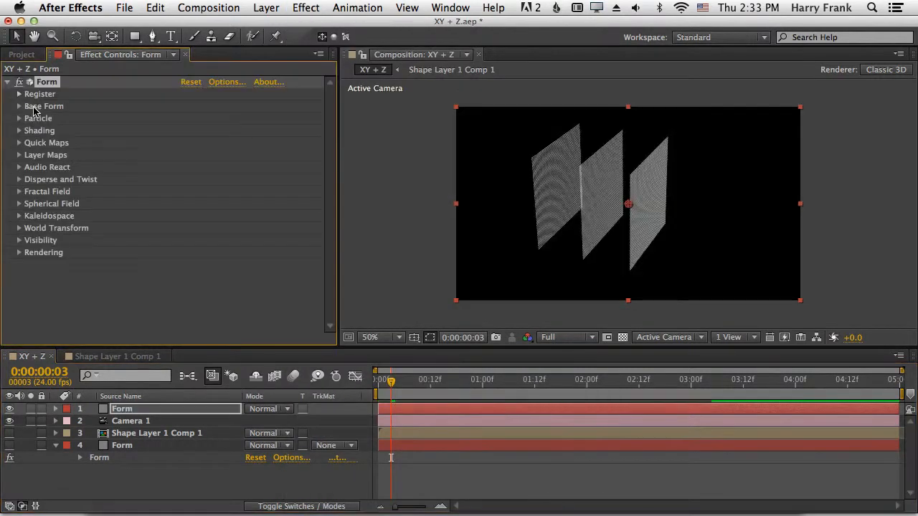
Configure the Base Form as Box – Grid with 8 Particles in Z and a Size Z of 390
{"action": "left_click", "coordinate": [19, 106]}
{"action": "left_click", "coordinate": [230, 127]}
{"action": "left_click", "coordinate": [225, 129]}
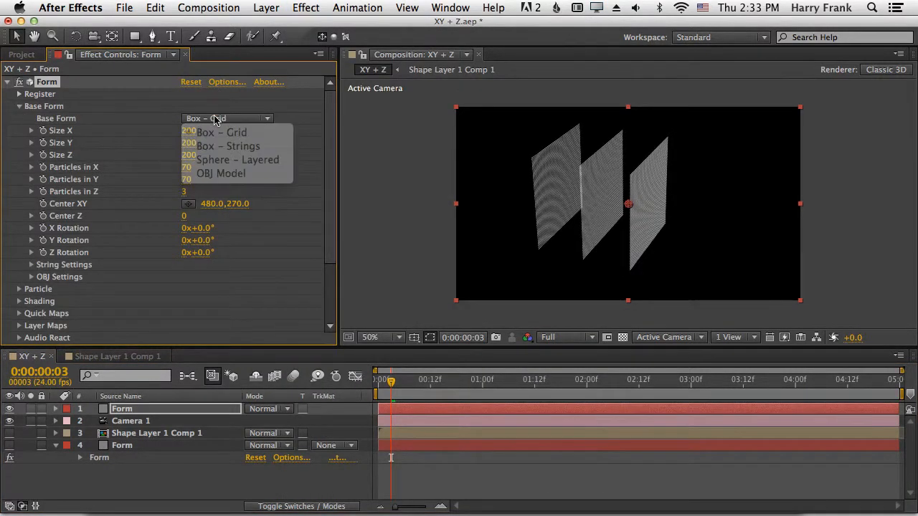
{"action": "left_click", "coordinate": [184, 191]}
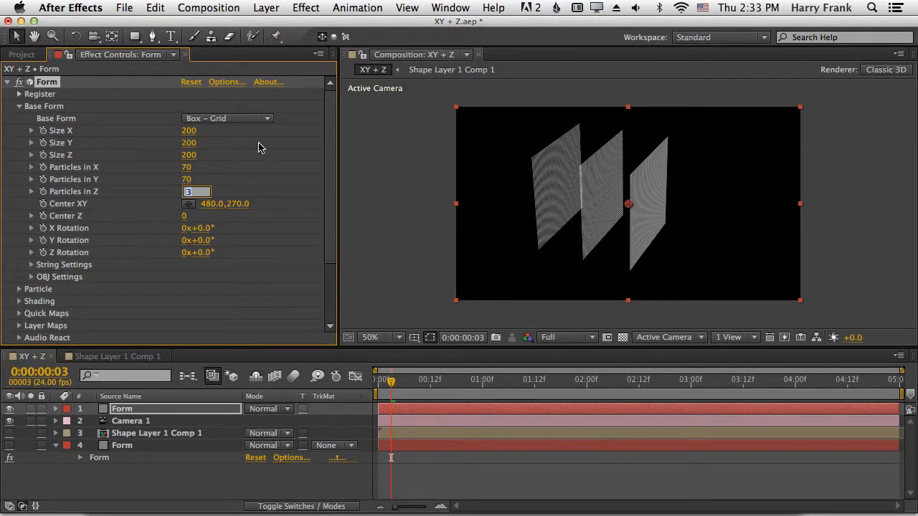
{"action": "key", "text": "Return"}
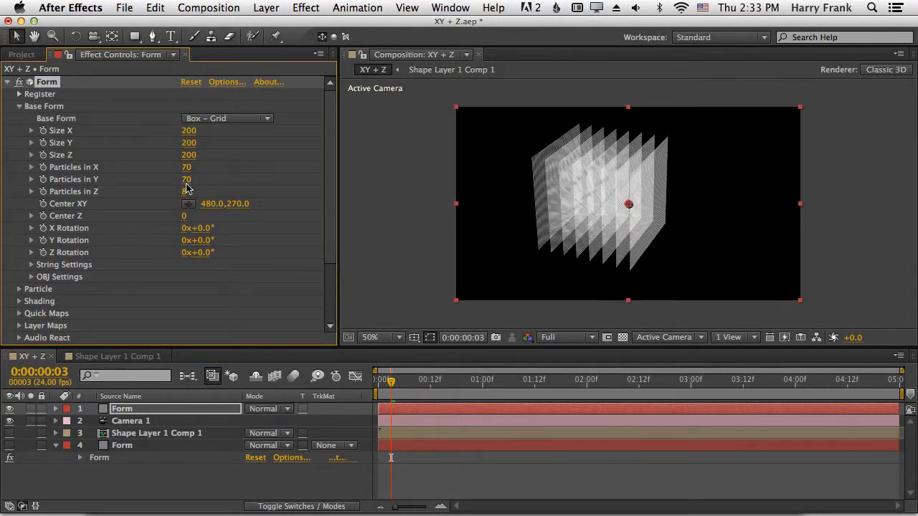
{"action": "left_click_drag", "start_coordinate": [189, 155], "coordinate": [206, 157]}
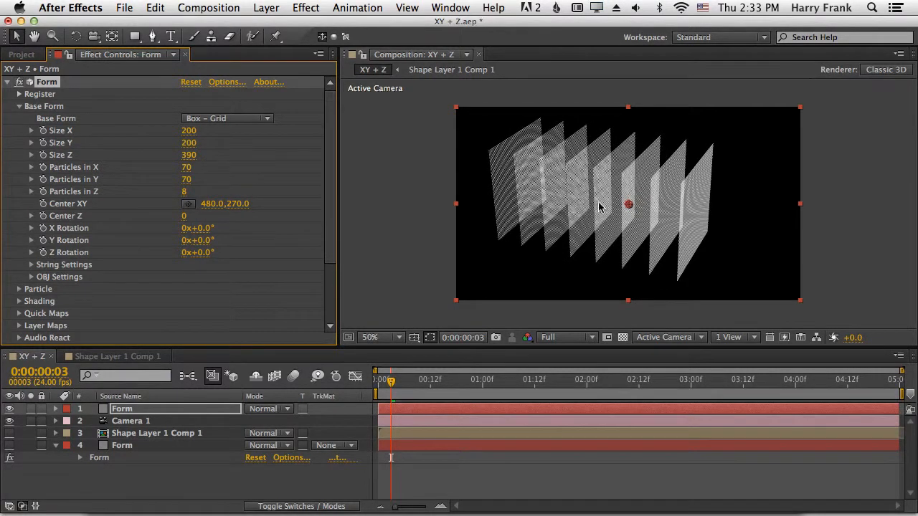
{"action": "key", "text": "c"}
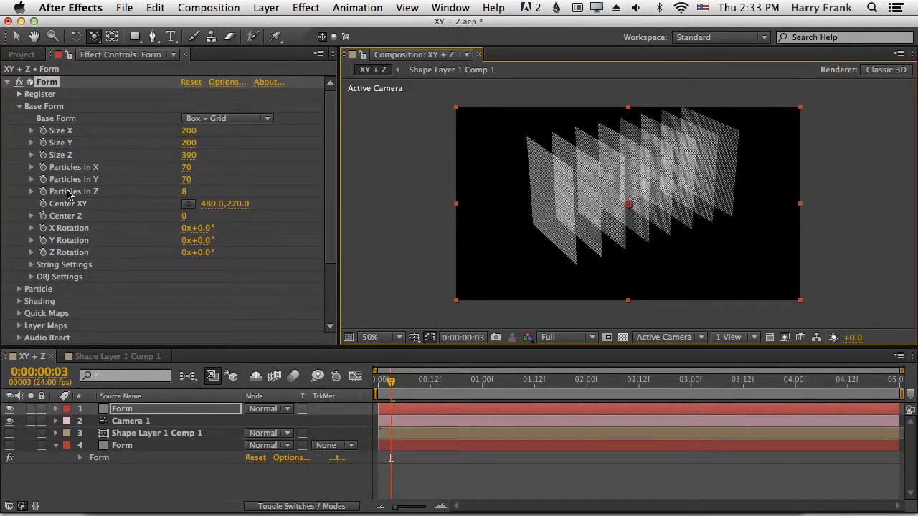
Try a Particles in Z value of 1, and restore it to 8
{"action": "left_click", "coordinate": [183, 193]}
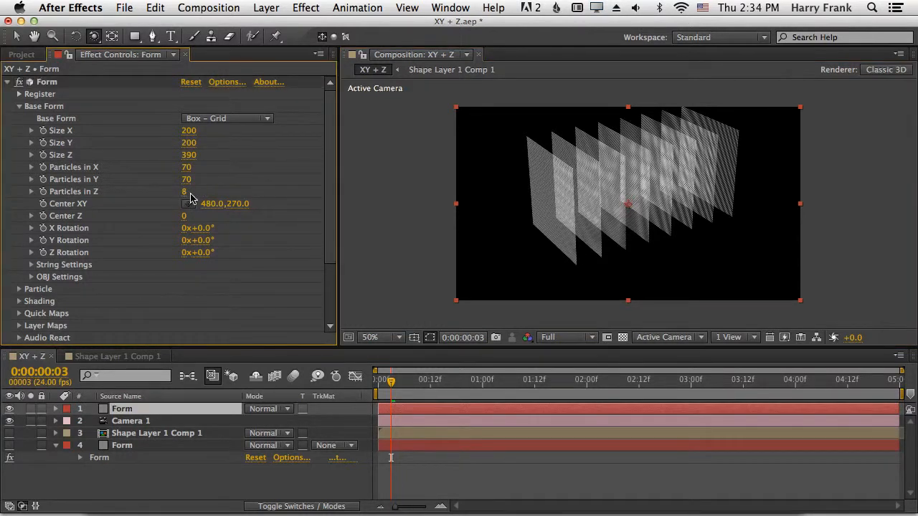
{"action": "type", "text": "1"}
{"action": "key", "text": "Return"}
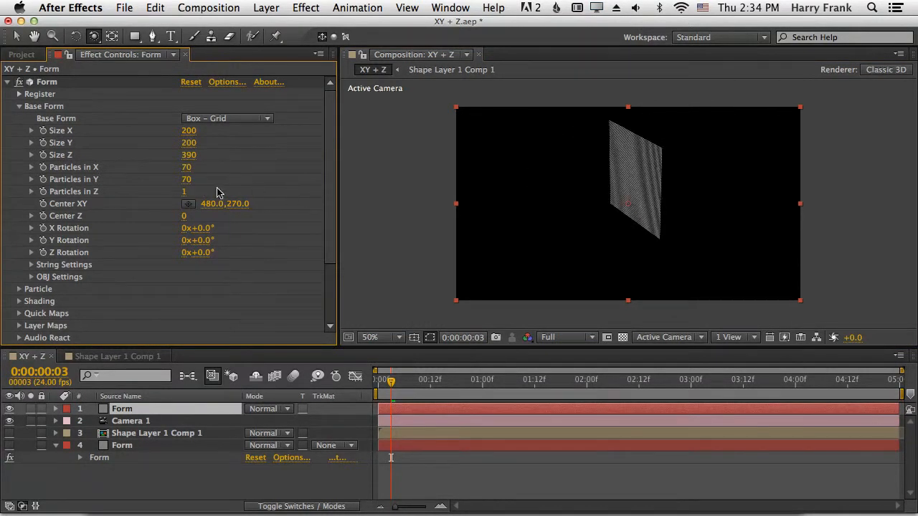
{"action": "left_click", "coordinate": [187, 192]}
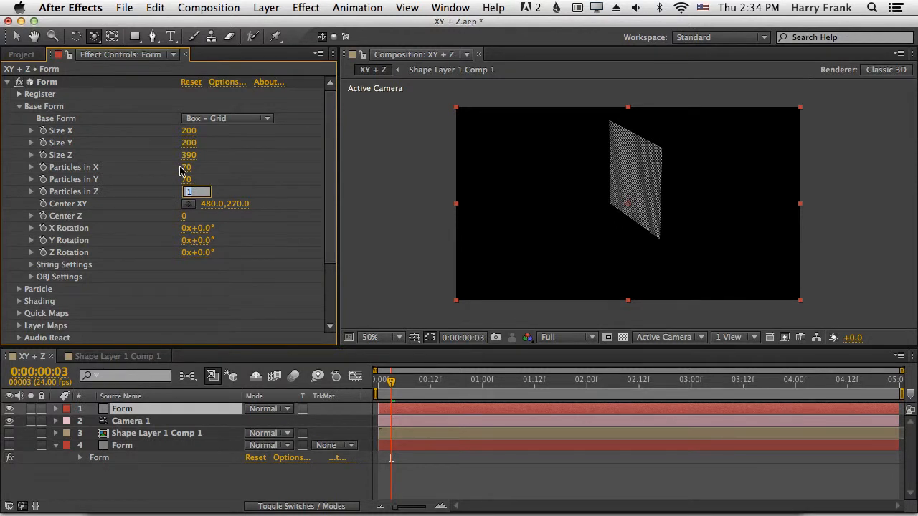
{"action": "type", "text": "8"}
{"action": "key", "text": "Return"}
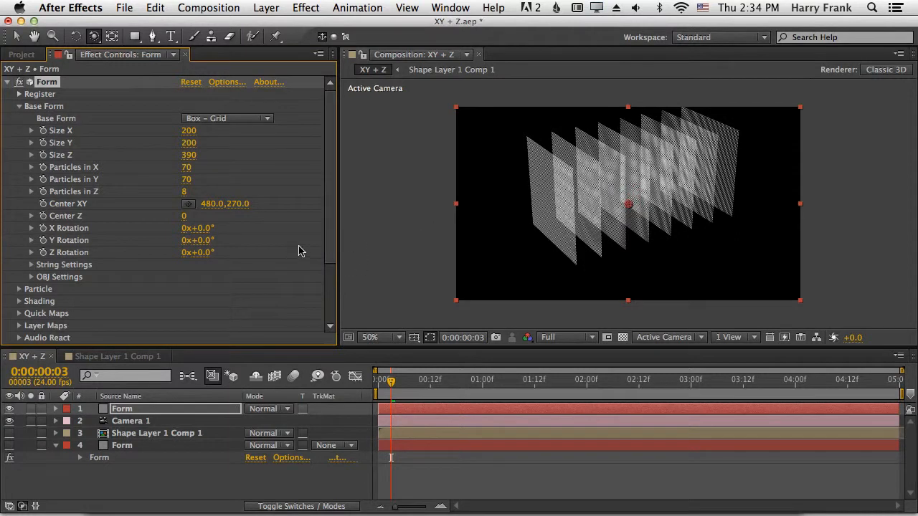
Assign Shape Layer 1 Comp 1 as the source layer of Form's Color and Alpha layer map
{"action": "scroll", "coordinate": [334, 252], "scroll_direction": "down", "scroll_amount": 1}
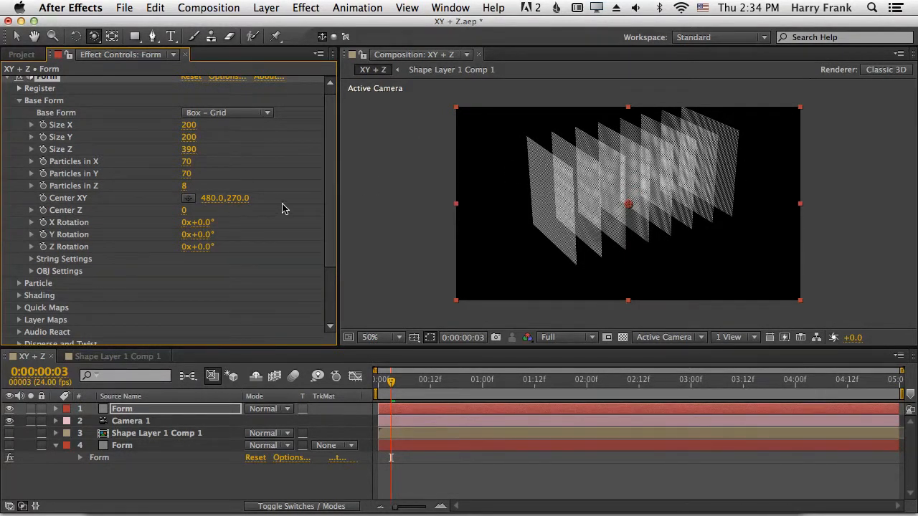
{"action": "left_click_drag", "start_coordinate": [328, 188], "coordinate": [325, 253]}
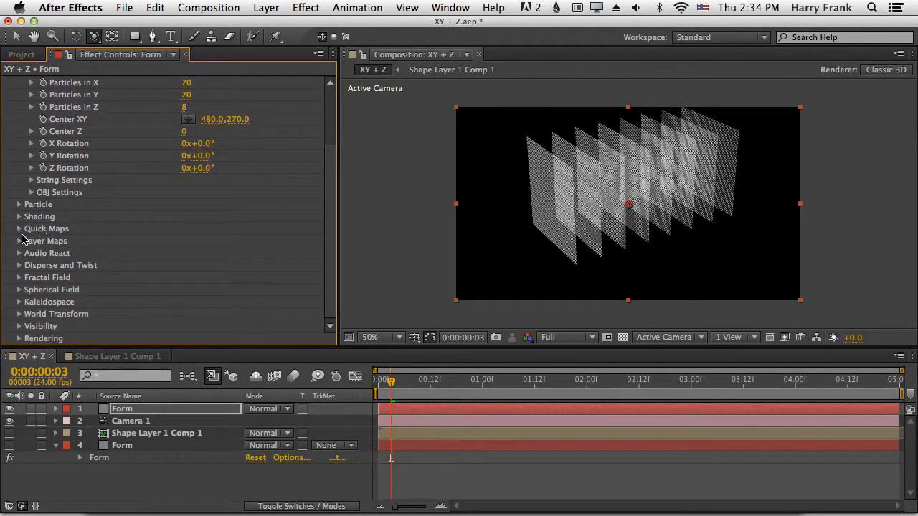
{"action": "left_click", "coordinate": [20, 241]}
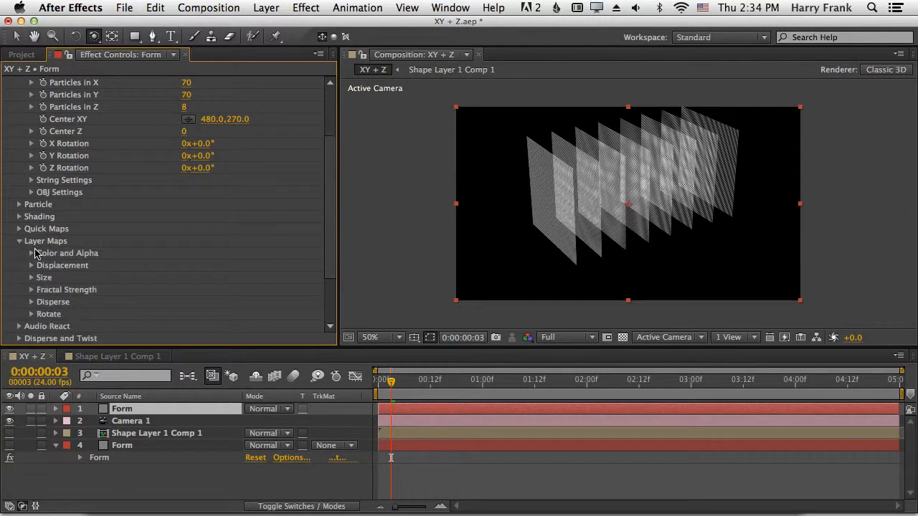
{"action": "left_click", "coordinate": [32, 254]}
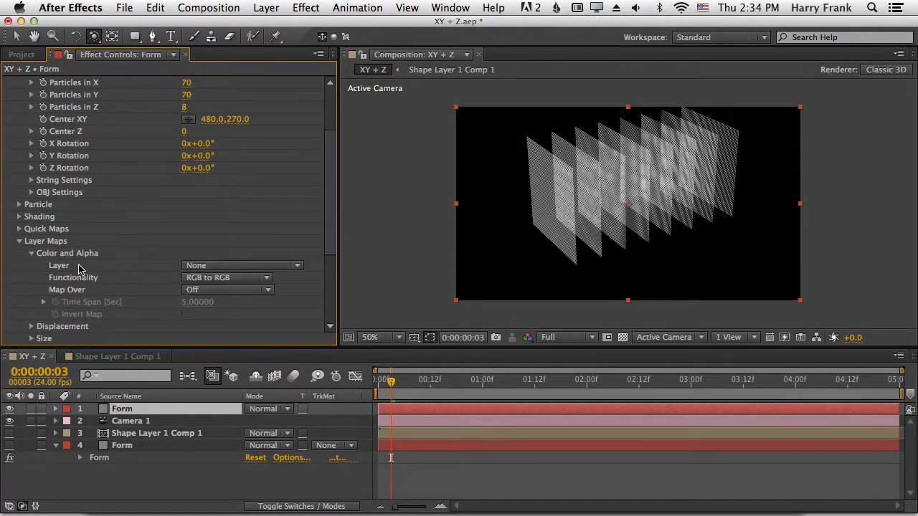
{"action": "left_click", "coordinate": [198, 267]}
{"action": "left_click", "coordinate": [248, 314]}
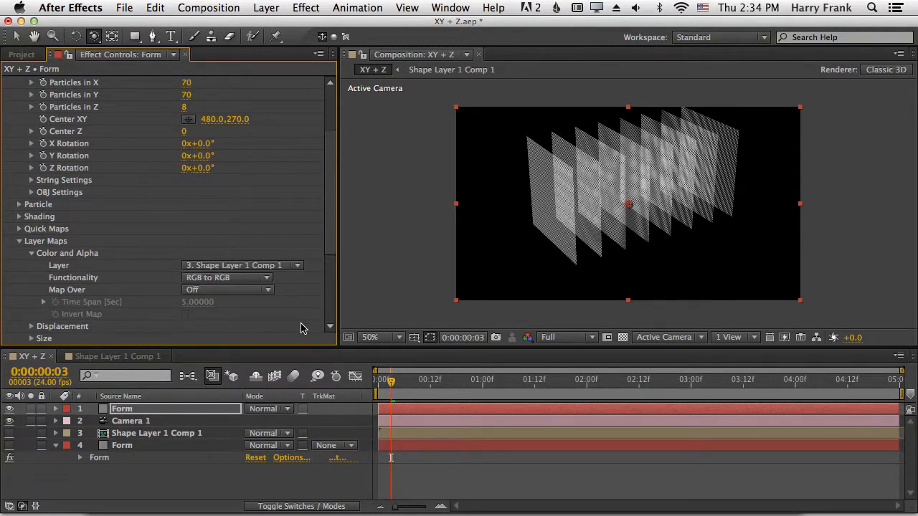
Set the Color and Alpha map's Functionality to RGBA to RGBA and its Map Over to XY
{"action": "left_click", "coordinate": [235, 281]}
{"action": "left_click", "coordinate": [215, 307]}
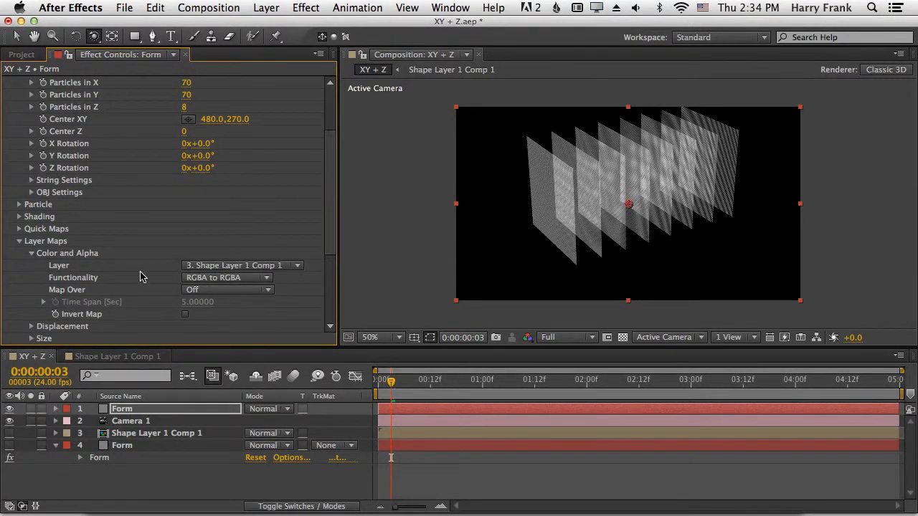
{"action": "left_click", "coordinate": [228, 290]}
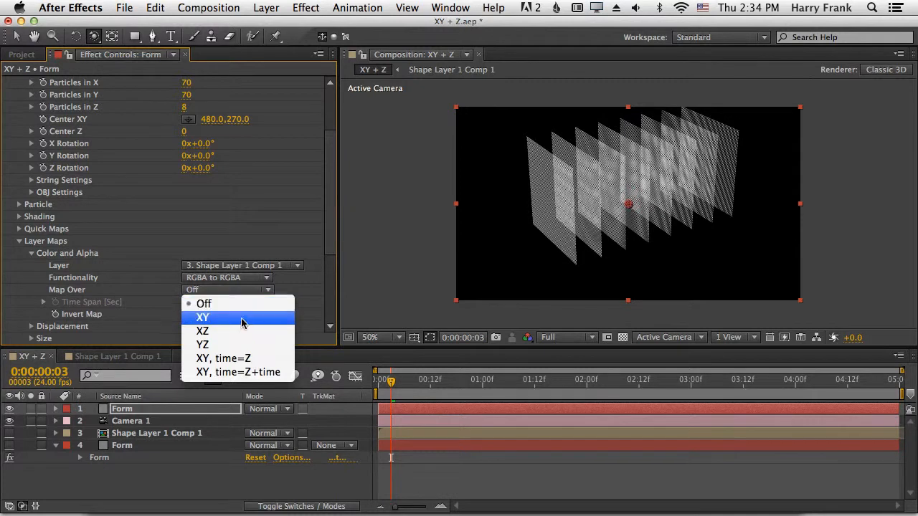
{"action": "left_click", "coordinate": [638, 168]}
{"action": "left_click_drag", "start_coordinate": [635, 169], "coordinate": [732, 213]}
Temporarily show Shape Layer 1 Comp 1, scrub to 0:00:02:10 to compare it with the particle copies, and preview the animation with it hidden
{"action": "left_click", "coordinate": [391, 387]}
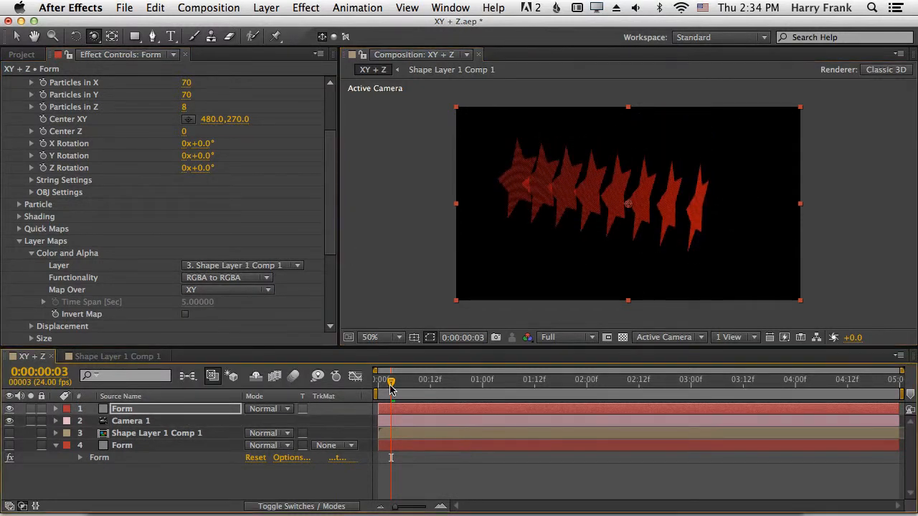
{"action": "left_click", "coordinate": [9, 433]}
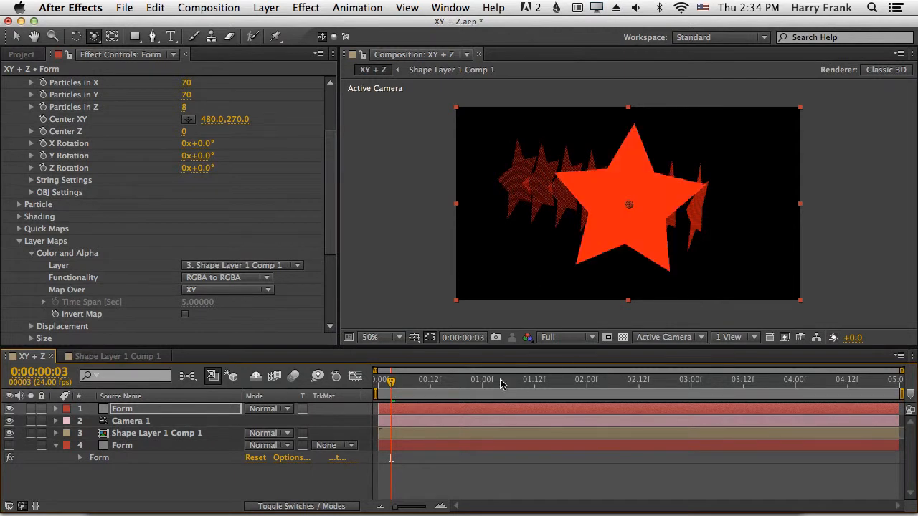
{"action": "left_click_drag", "start_coordinate": [419, 387], "coordinate": [630, 396]}
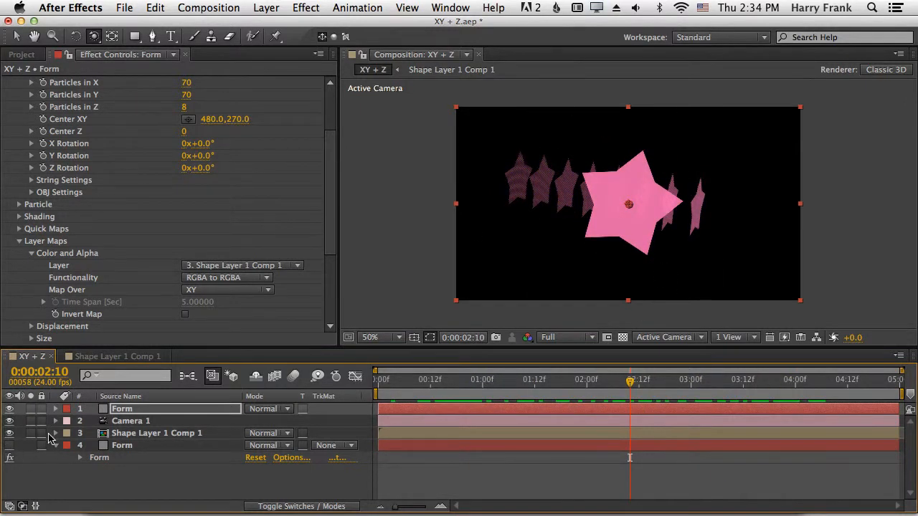
{"action": "left_click", "coordinate": [9, 433]}
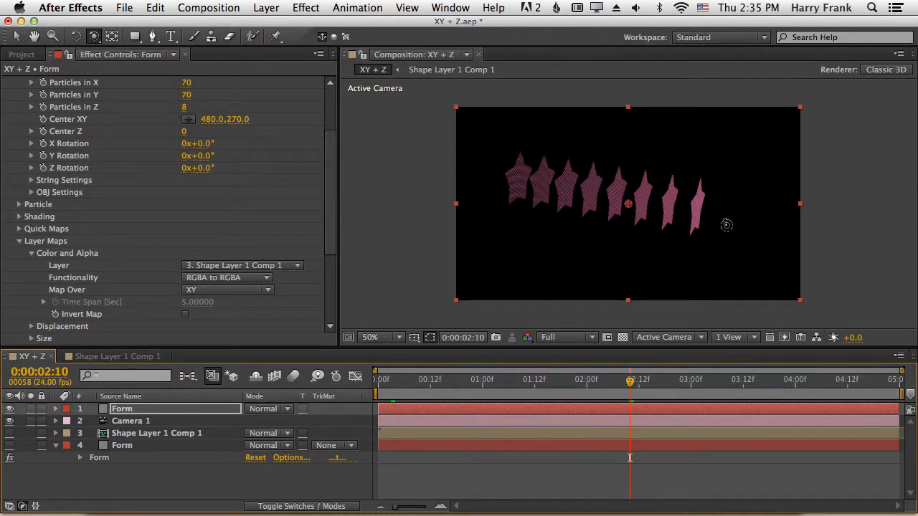
{"action": "mouse_move", "coordinate": [647, 218]}
{"action": "left_mouse_down"}
{"action": "mouse_move", "coordinate": [549, 198]}
{"action": "mouse_move", "coordinate": [537, 211]}
{"action": "mouse_move", "coordinate": [504, 201]}
{"action": "mouse_move", "coordinate": [458, 247]}
{"action": "mouse_move", "coordinate": [521, 244]}
{"action": "mouse_move", "coordinate": [652, 205]}
{"action": "left_mouse_up"}
{"action": "key", "text": "KP_0"}
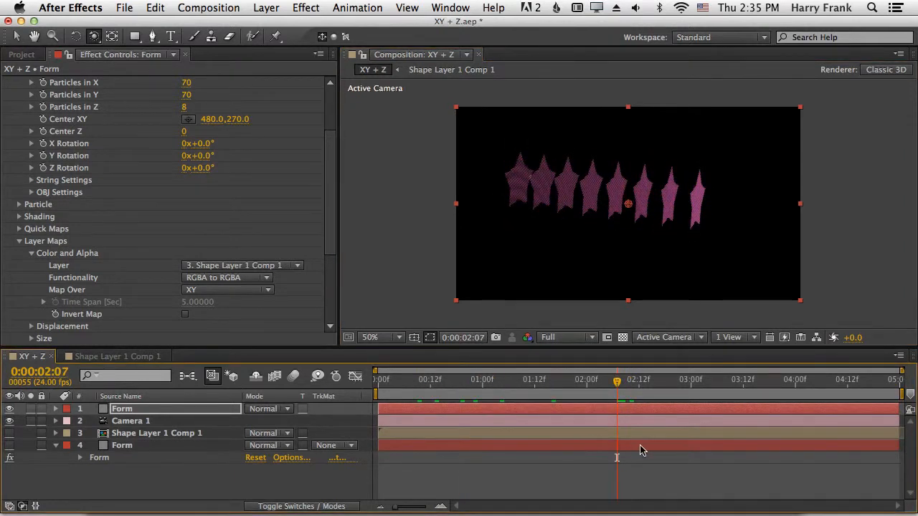
Move to 0:00:00:23 and set the Color and Alpha map's Map Over to XY, time=Z
{"action": "left_click", "coordinate": [478, 393]}
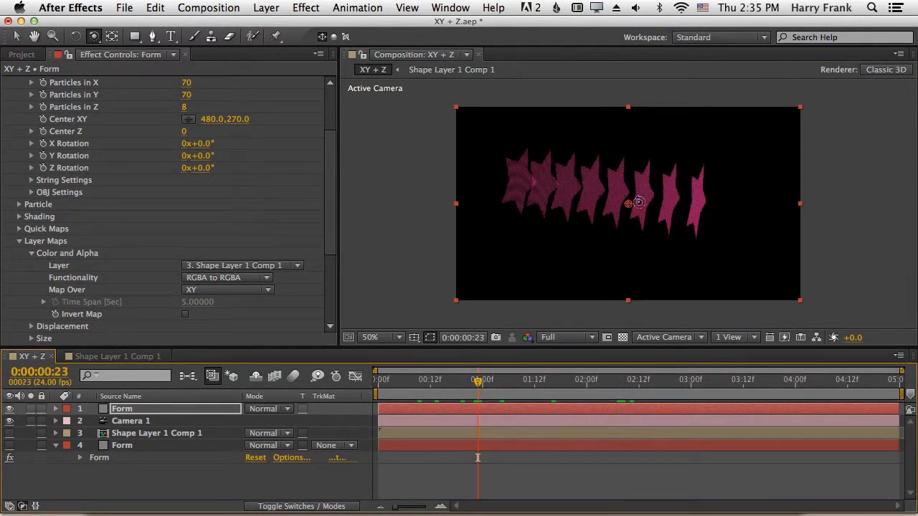
{"action": "left_click_drag", "start_coordinate": [636, 244], "coordinate": [599, 253]}
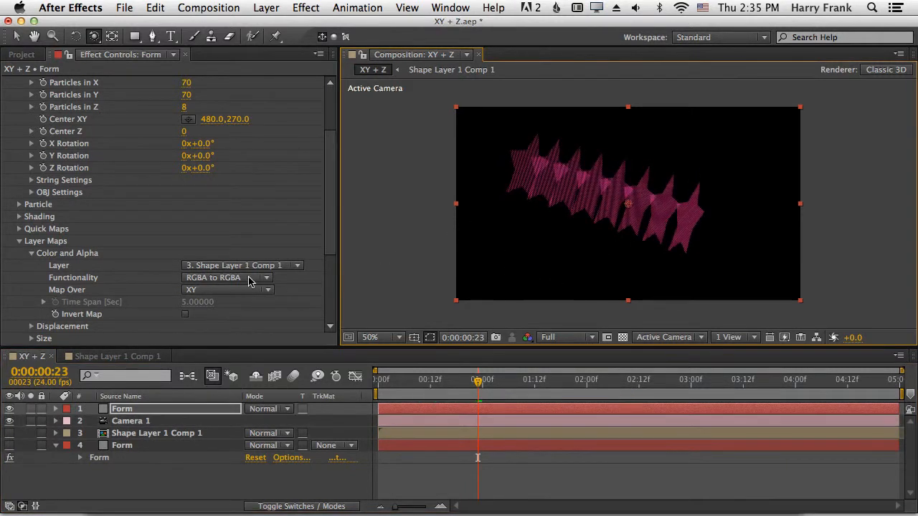
{"action": "left_click", "coordinate": [188, 293]}
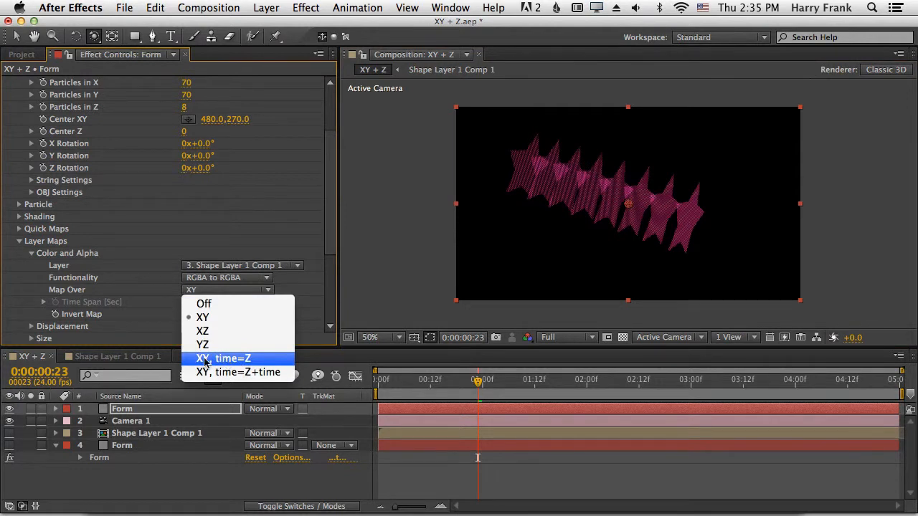
{"action": "left_click", "coordinate": [243, 361]}
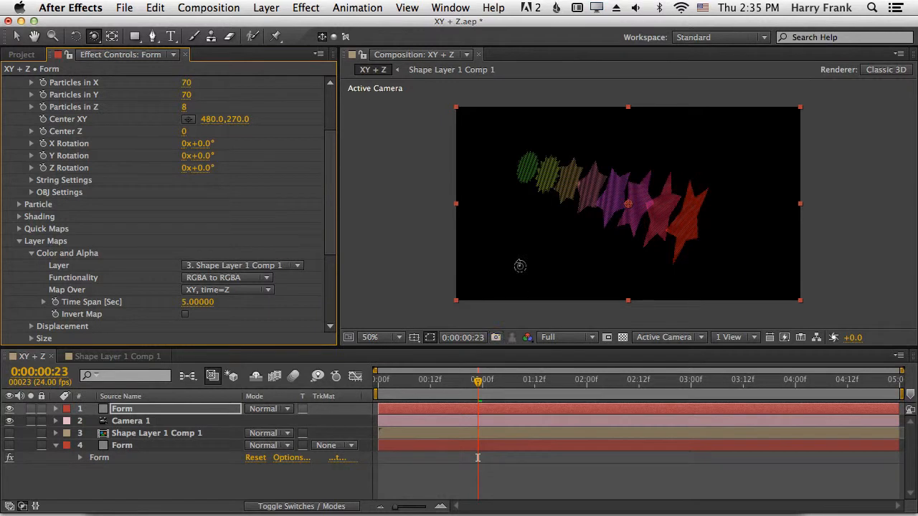
Scrub to 0:00:02:18 to check the star copies, and set the Color and Alpha map's Time Span to 4 seconds
{"action": "key", "text": "."}
{"action": "left_click_drag", "start_coordinate": [410, 385], "coordinate": [658, 423]}
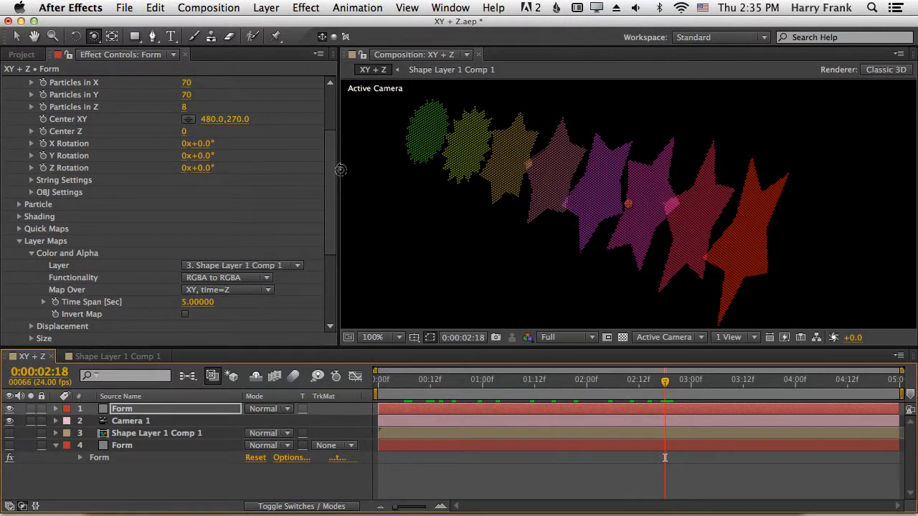
{"action": "scroll", "coordinate": [287, 175], "scroll_direction": "up", "scroll_amount": 4}
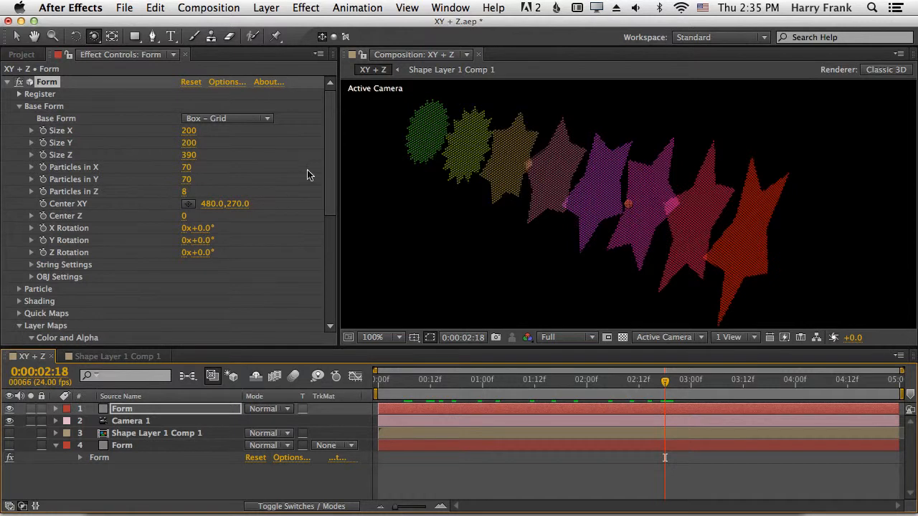
{"action": "scroll", "coordinate": [326, 222], "scroll_direction": "down", "scroll_amount": 5}
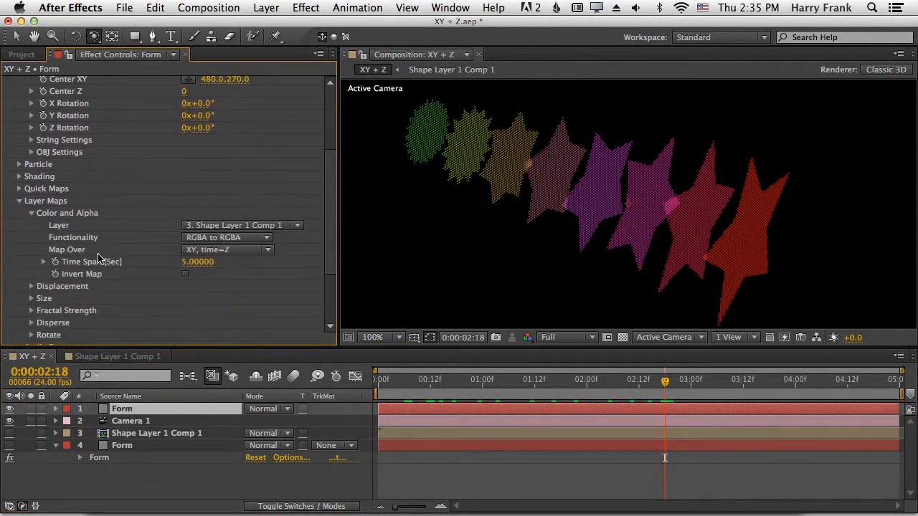
{"action": "left_click", "coordinate": [198, 263]}
{"action": "key", "text": "Return"}
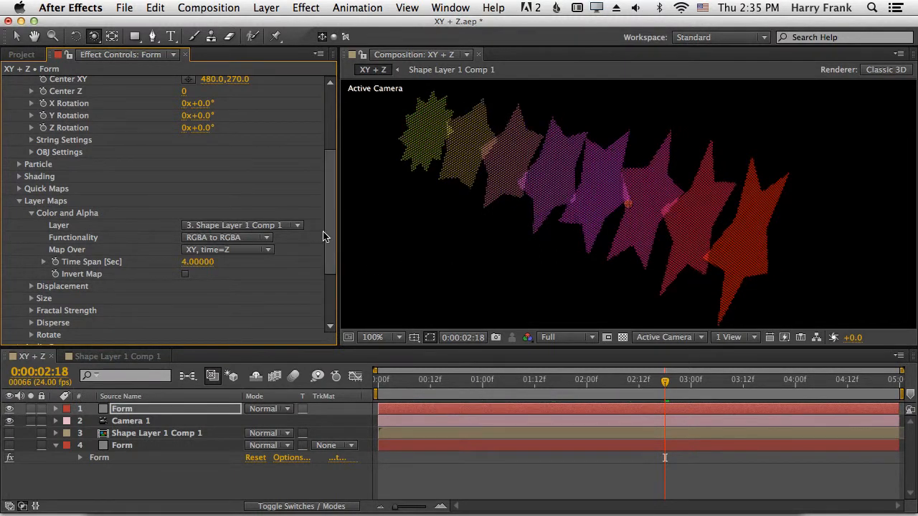
Move to 0:00:01:13 and set the Color and Alpha map's Map Over to XY, time=Z+time
{"action": "scroll", "coordinate": [322, 208], "scroll_direction": "up", "scroll_amount": 5}
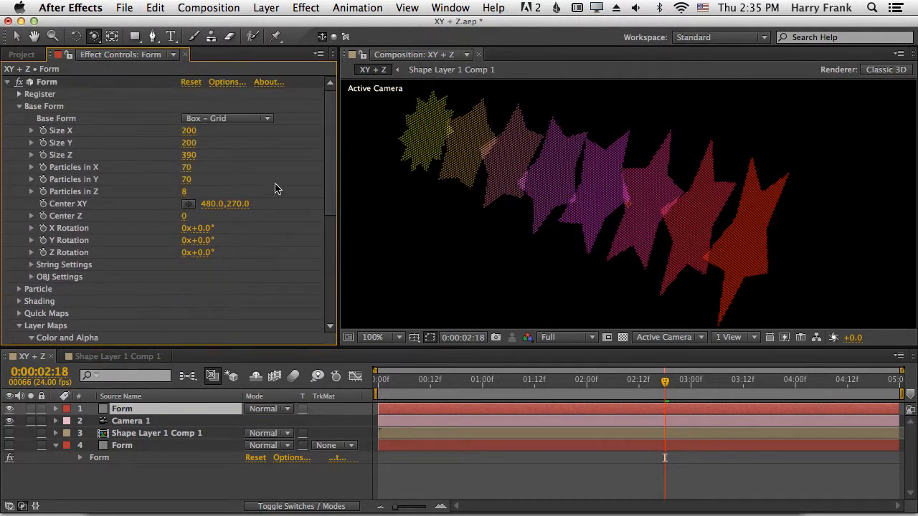
{"action": "scroll", "coordinate": [328, 194], "scroll_direction": "down", "scroll_amount": 4}
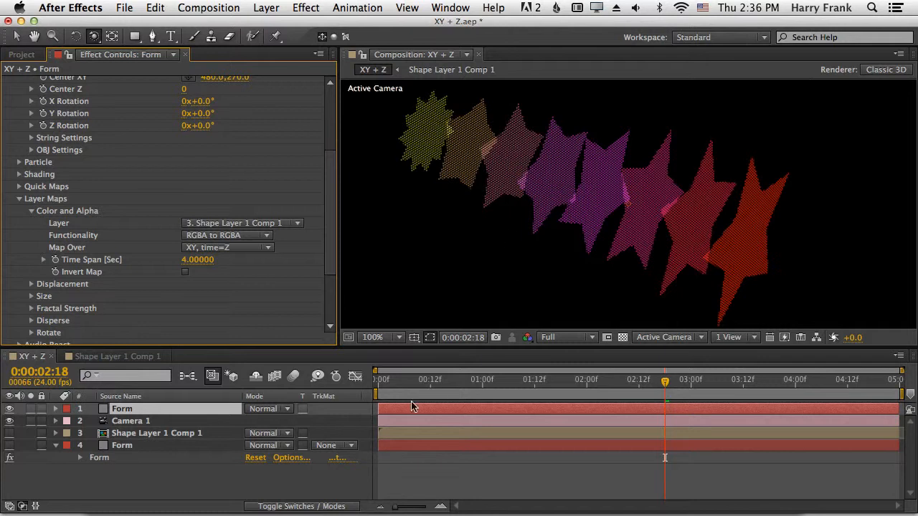
{"action": "left_click_drag", "start_coordinate": [447, 387], "coordinate": [538, 387]}
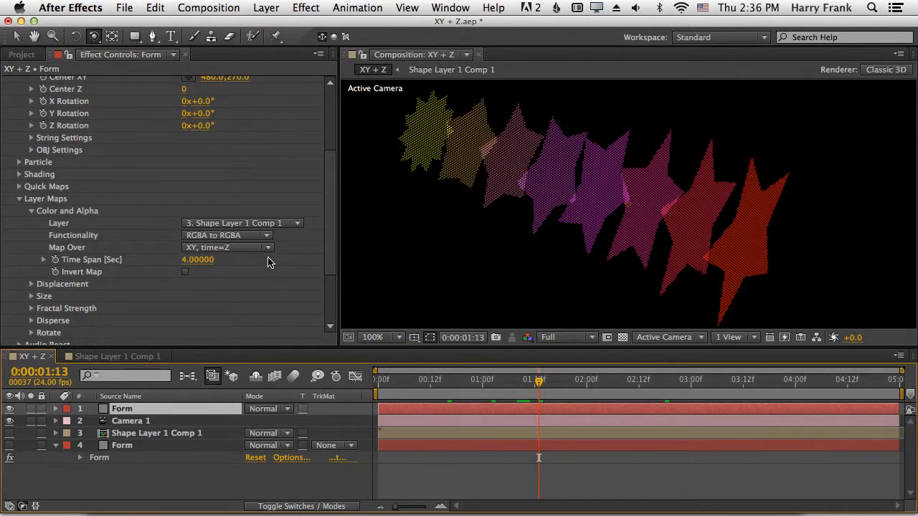
{"action": "left_click", "coordinate": [206, 251]}
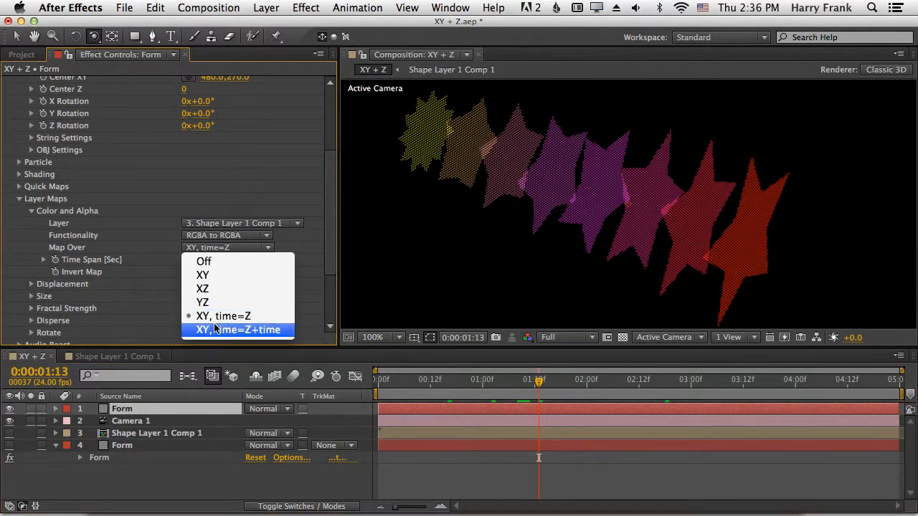
{"action": "left_click", "coordinate": [273, 329]}
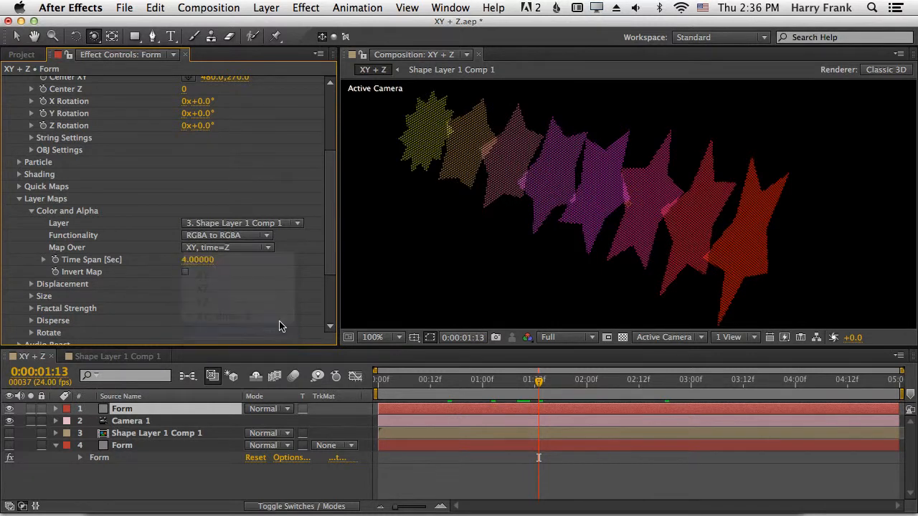
Scrub and preview the timeline to examine how the shape copies along Z evolve over time
{"action": "left_click_drag", "start_coordinate": [412, 394], "coordinate": [451, 388]}
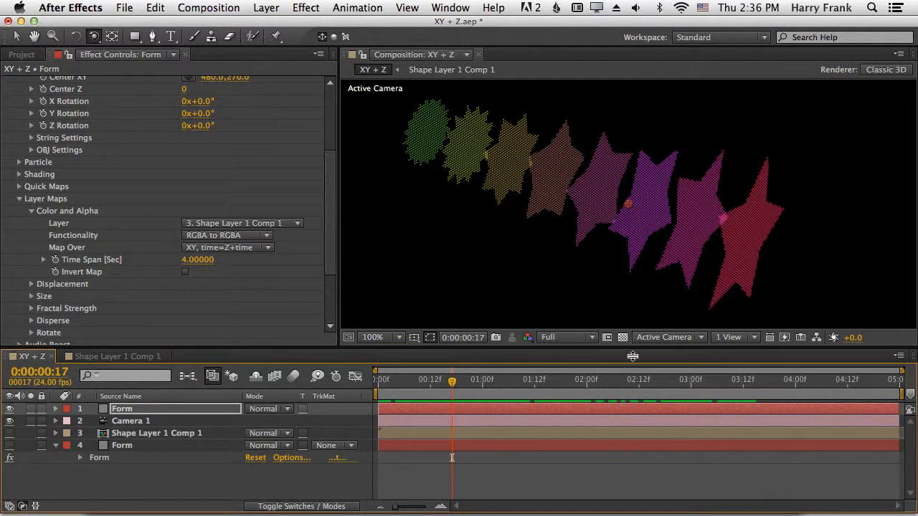
{"action": "left_click_drag", "start_coordinate": [490, 392], "coordinate": [509, 380]}
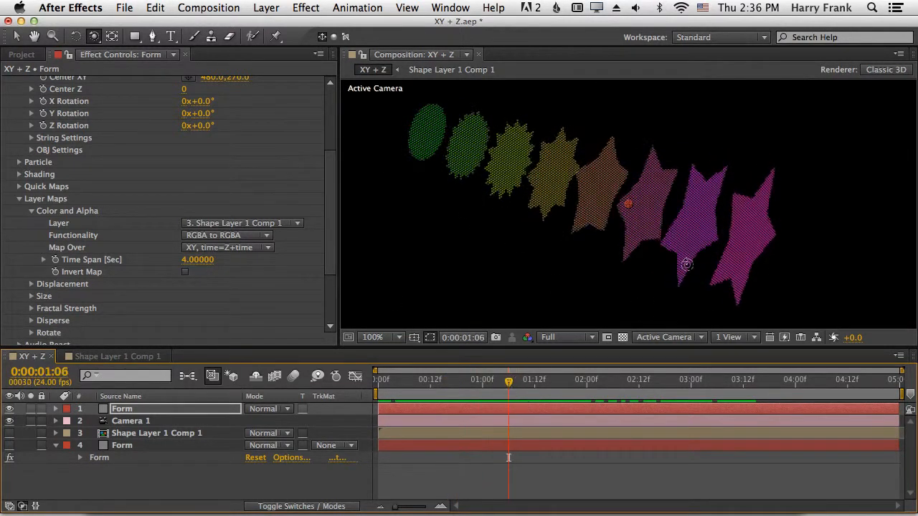
{"action": "key", "text": "space"}
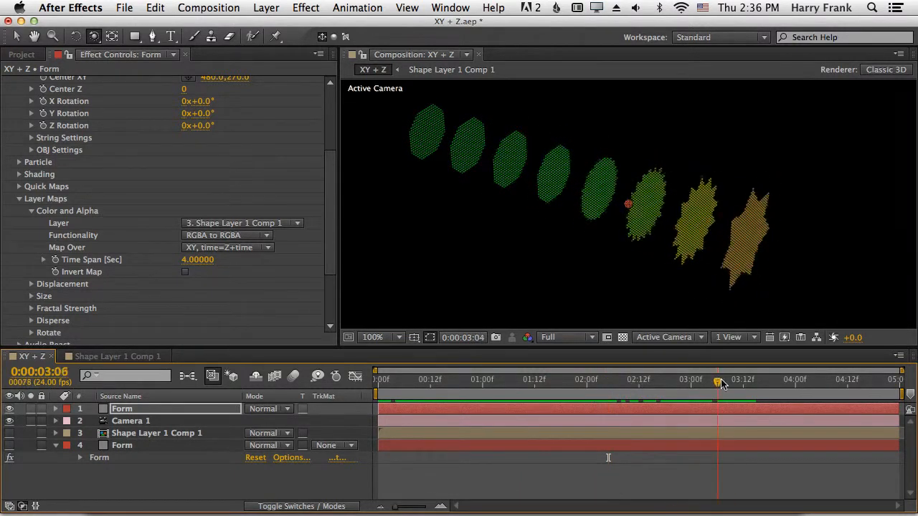
{"action": "left_click", "coordinate": [569, 382]}
{"action": "left_click_drag", "start_coordinate": [555, 386], "coordinate": [369, 364]}
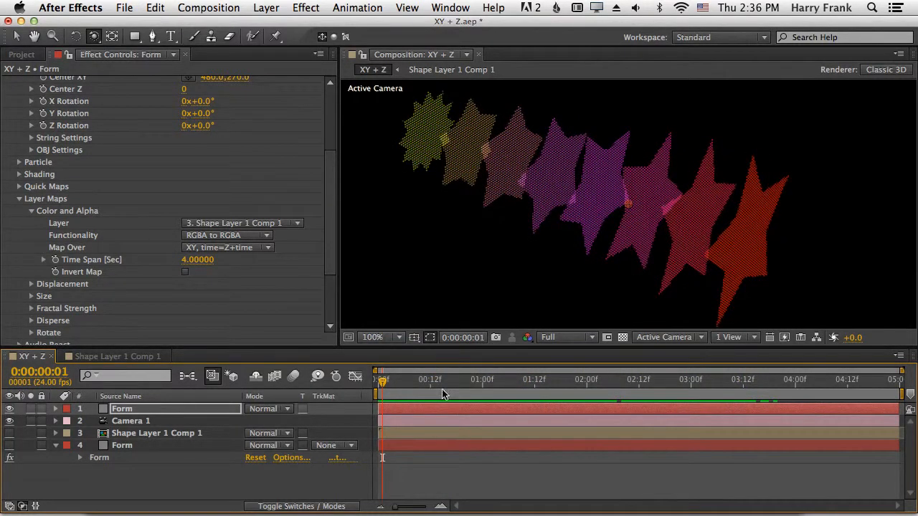
{"action": "key", "text": "space"}
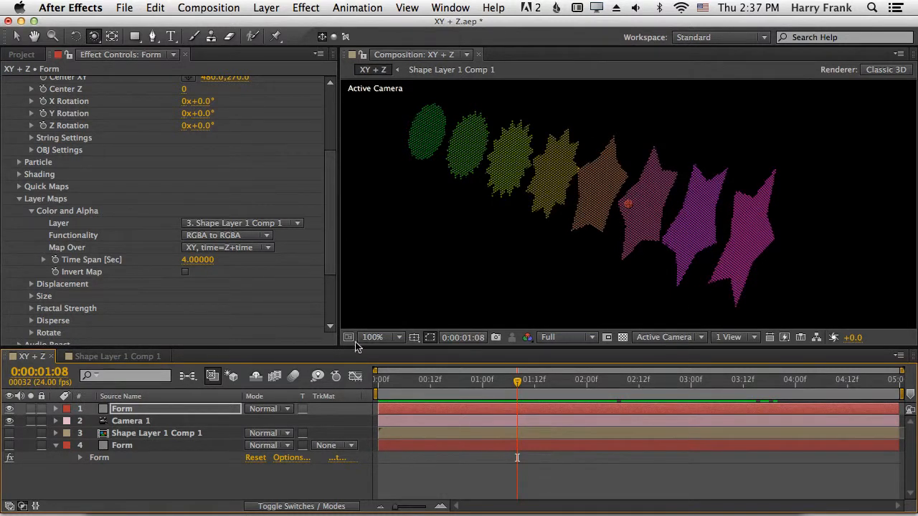
{"action": "left_click_drag", "start_coordinate": [422, 382], "coordinate": [587, 381]}
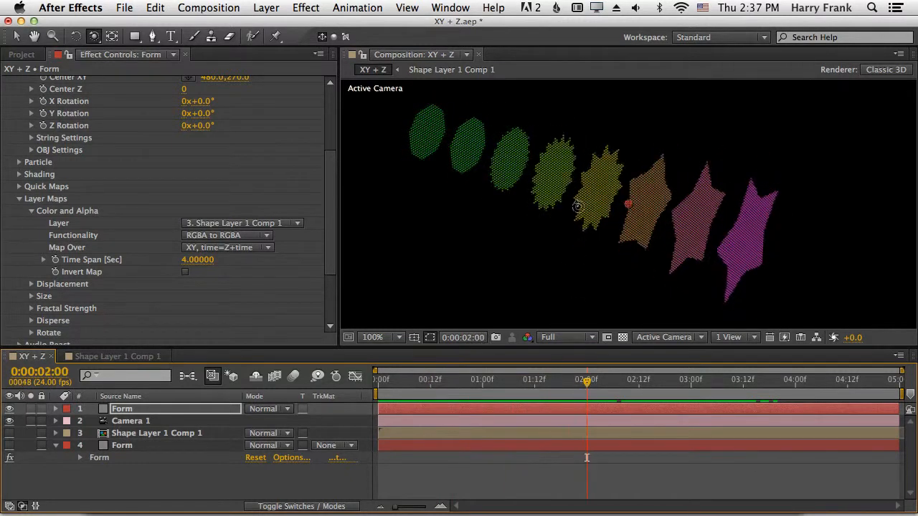
Return to 0:00:01:13 and set the Color and Alpha map's Map Over back to XY, time=Z
{"action": "left_click_drag", "start_coordinate": [402, 382], "coordinate": [538, 381]}
{"action": "left_click", "coordinate": [258, 247]}
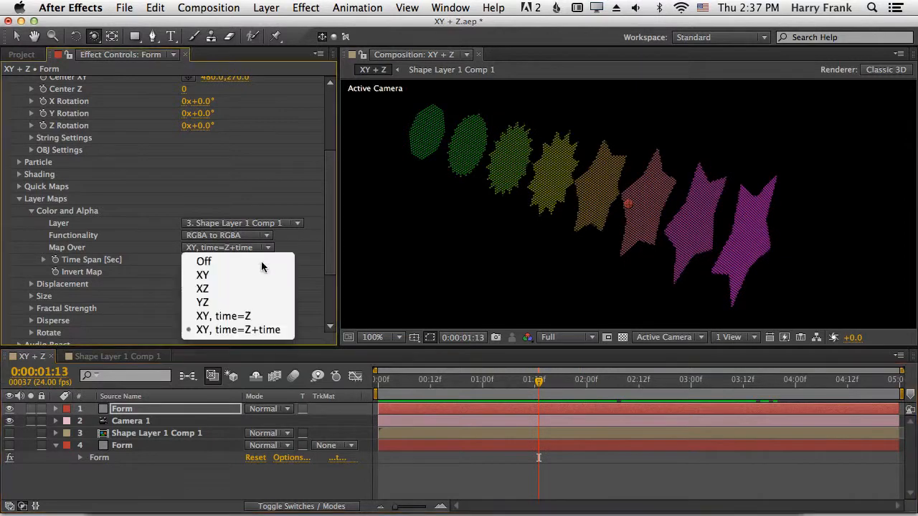
{"action": "left_click", "coordinate": [285, 315]}
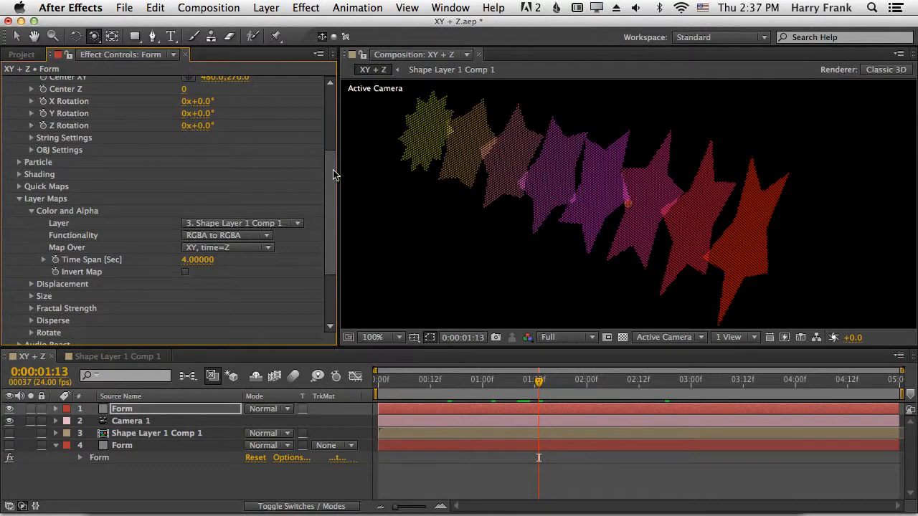
Set the base form's Size Z to 120 and orbit the camera to view the stacked copies from the side
{"action": "left_click_drag", "start_coordinate": [327, 247], "coordinate": [336, 107]}
{"action": "left_click_drag", "start_coordinate": [185, 194], "coordinate": [169, 163]}
{"action": "mouse_move", "coordinate": [463, 187]}
{"action": "left_mouse_down"}
{"action": "mouse_move", "coordinate": [671, 190]}
{"action": "mouse_move", "coordinate": [758, 171]}
{"action": "mouse_move", "coordinate": [715, 191]}
{"action": "mouse_move", "coordinate": [477, 230]}
{"action": "mouse_move", "coordinate": [555, 244]}
{"action": "mouse_move", "coordinate": [709, 213]}
{"action": "left_mouse_up"}
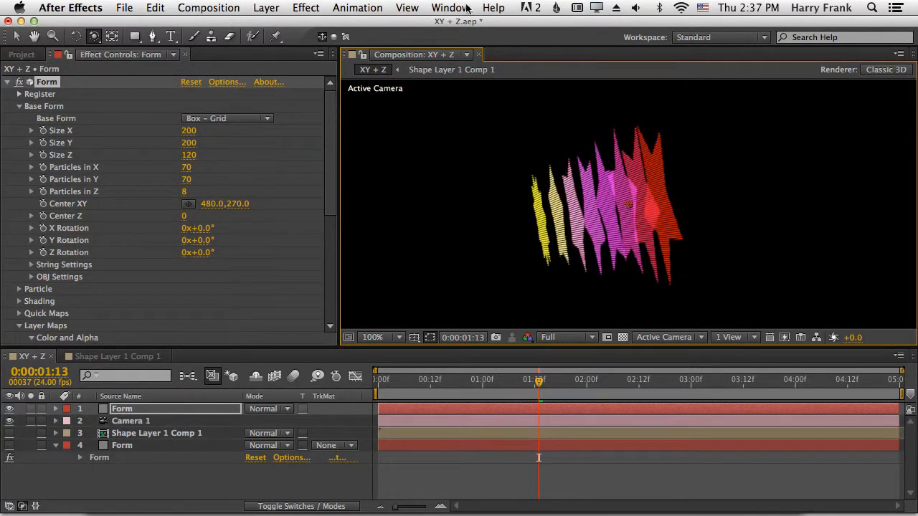
Expand the Displacement layer map and assign layer 4, Form, as its Layer for XYZ
{"action": "left_click_drag", "start_coordinate": [327, 174], "coordinate": [322, 272]}
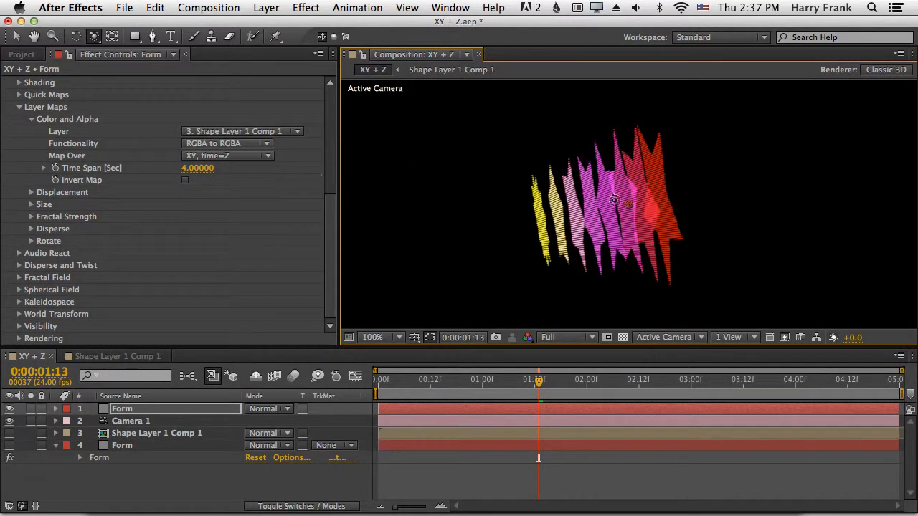
{"action": "left_click", "coordinate": [43, 194]}
{"action": "left_click", "coordinate": [31, 193]}
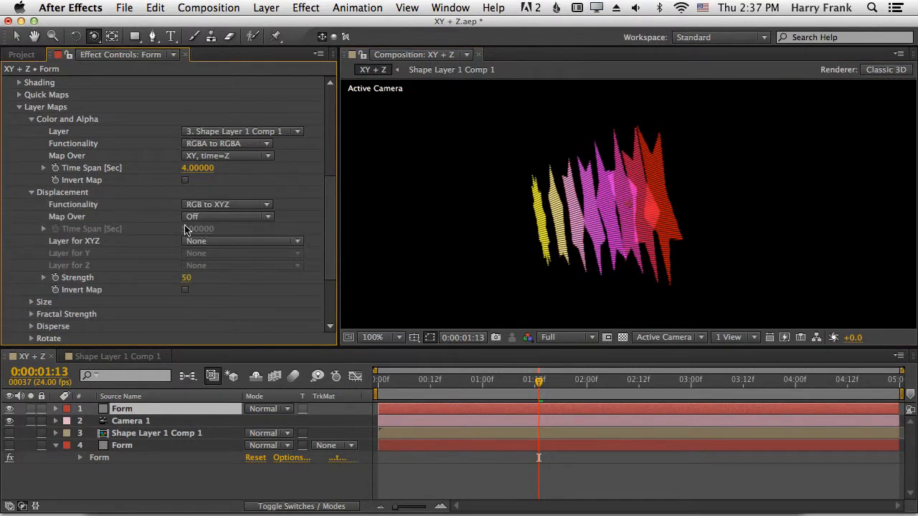
{"action": "left_click", "coordinate": [205, 242]}
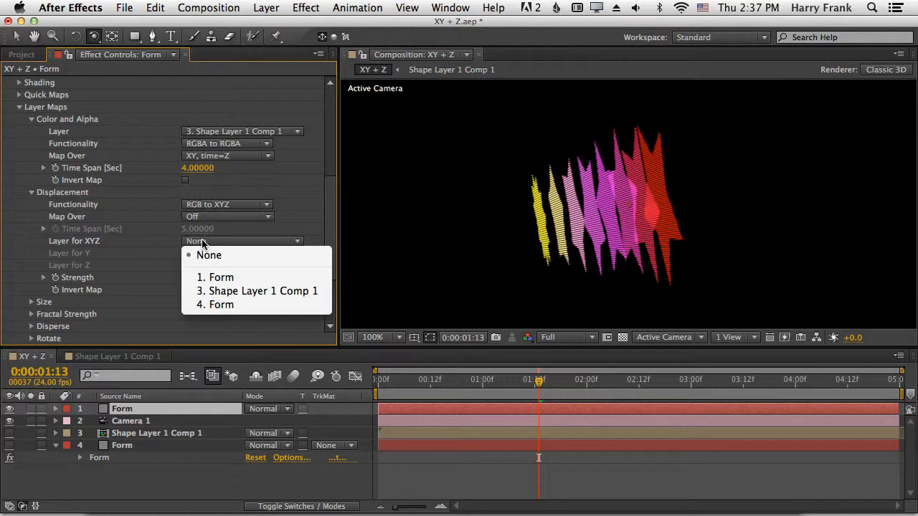
{"action": "left_click", "coordinate": [230, 305]}
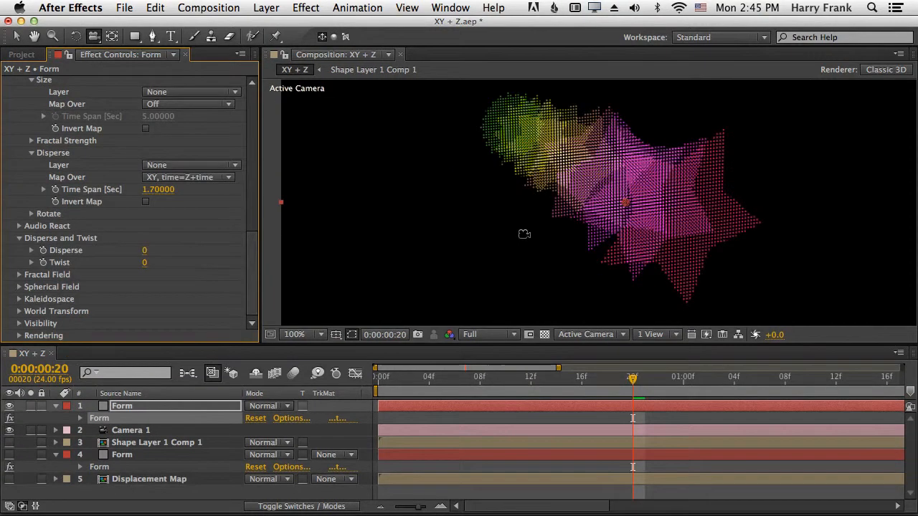
Expand Form's Kaleidospace settings and orbit the camera to view the stacked star shapes nearly head-on
{"action": "left_click", "coordinate": [524, 233]}
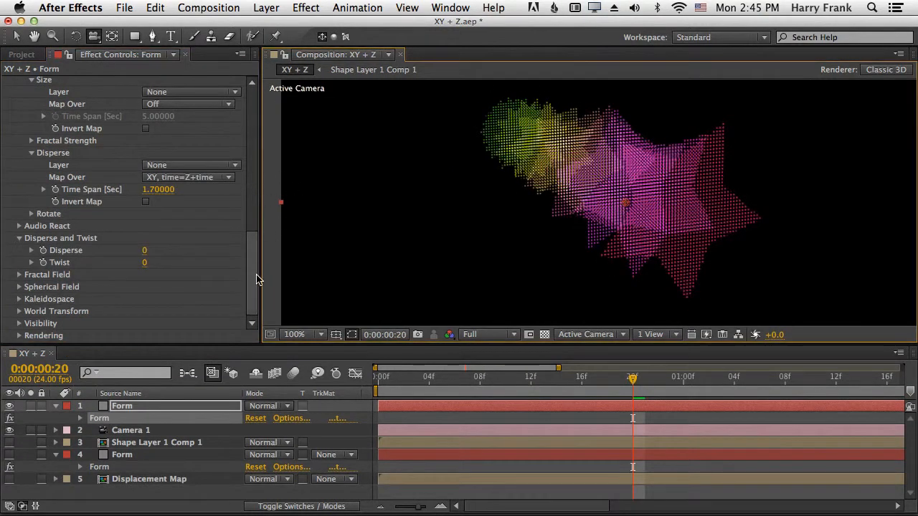
{"action": "left_click", "coordinate": [19, 299]}
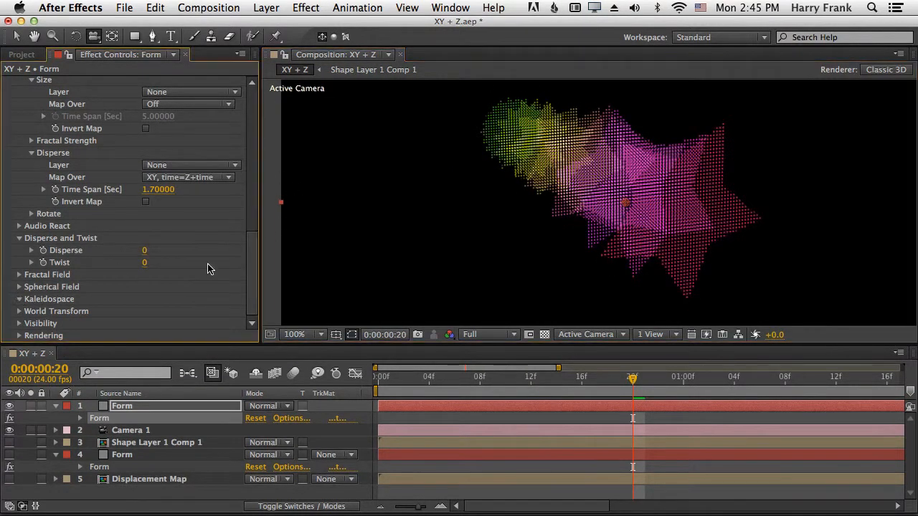
{"action": "scroll", "coordinate": [251, 301], "scroll_direction": "down", "scroll_amount": 1}
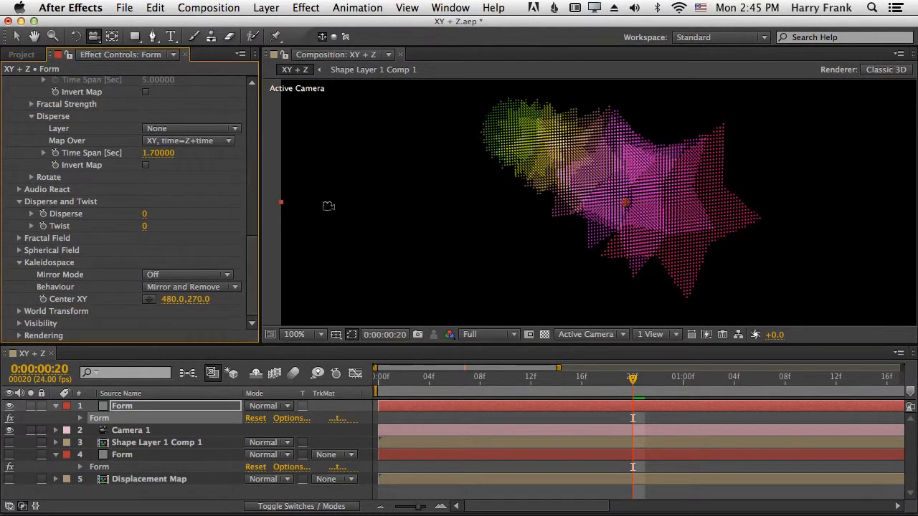
{"action": "left_click_drag", "start_coordinate": [643, 196], "coordinate": [480, 200]}
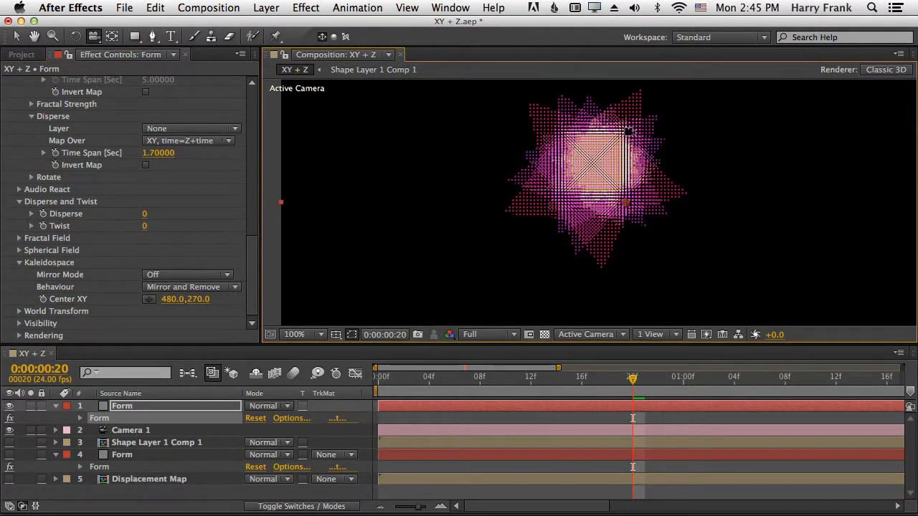
{"action": "left_click_drag", "start_coordinate": [627, 131], "coordinate": [592, 154]}
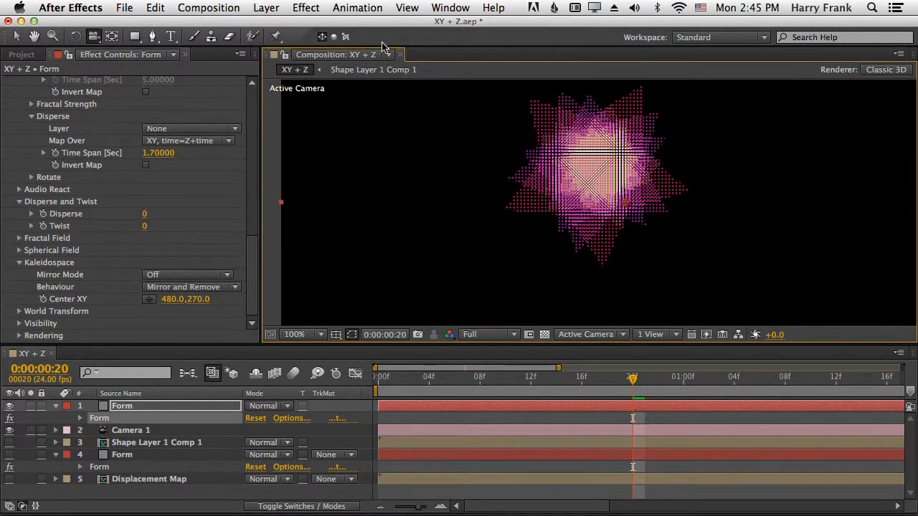
{"action": "mouse_move", "coordinate": [620, 187]}
{"action": "left_mouse_down"}
{"action": "mouse_move", "coordinate": [613, 165]}
{"action": "mouse_move", "coordinate": [594, 180]}
{"action": "mouse_move", "coordinate": [631, 139]}
{"action": "mouse_move", "coordinate": [614, 180]}
{"action": "left_mouse_up"}
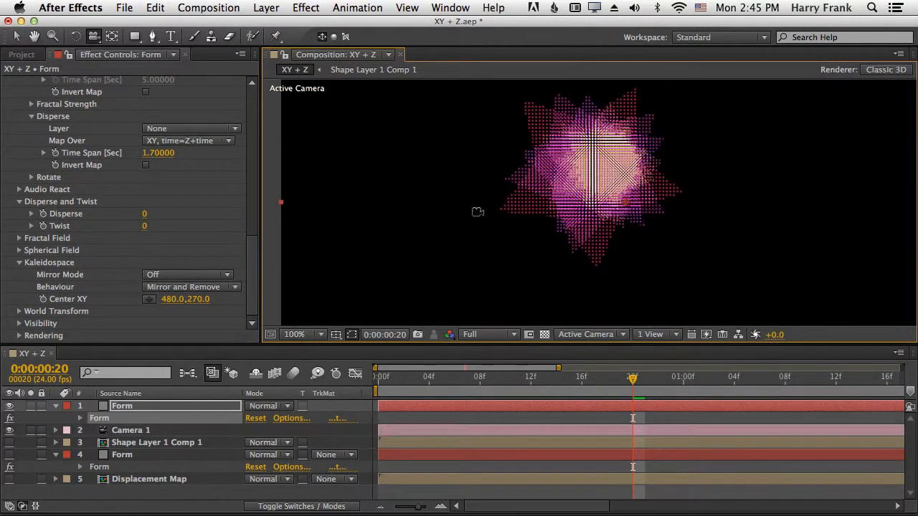
Set the Kaleidospace Mirror Mode to Horizontal and its Center Y to 287, orbiting the camera to inspect the mirrored form
{"action": "left_click", "coordinate": [176, 274]}
{"action": "left_click", "coordinate": [483, 207]}
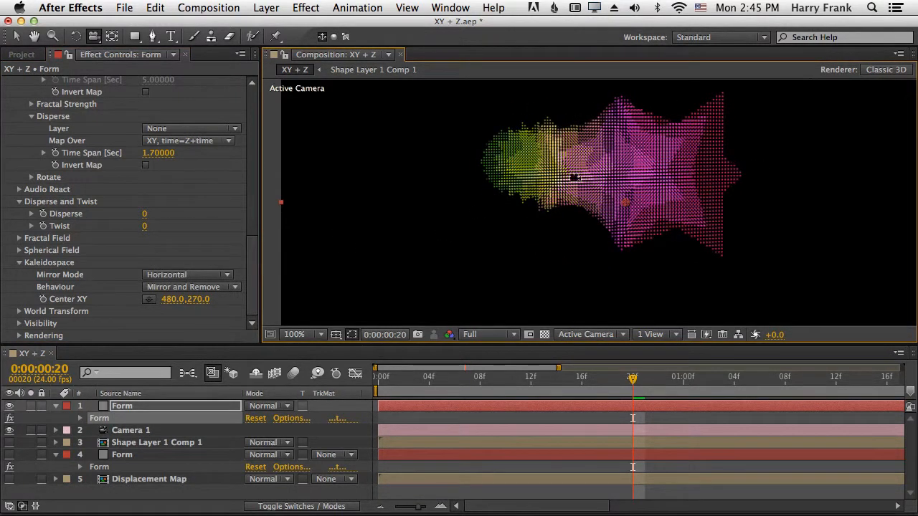
{"action": "left_click_drag", "start_coordinate": [198, 299], "coordinate": [245, 299]}
{"action": "left_click_drag", "start_coordinate": [598, 198], "coordinate": [651, 172]}
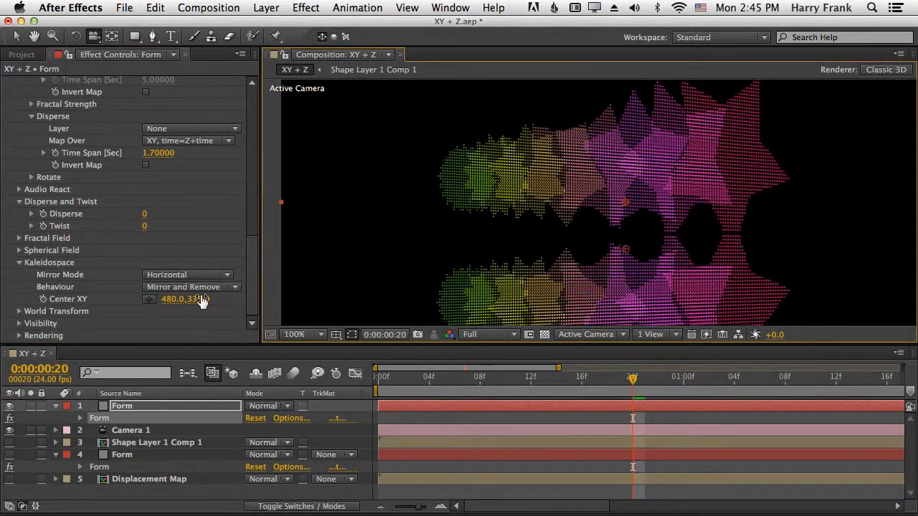
{"action": "left_click_drag", "start_coordinate": [203, 301], "coordinate": [168, 295]}
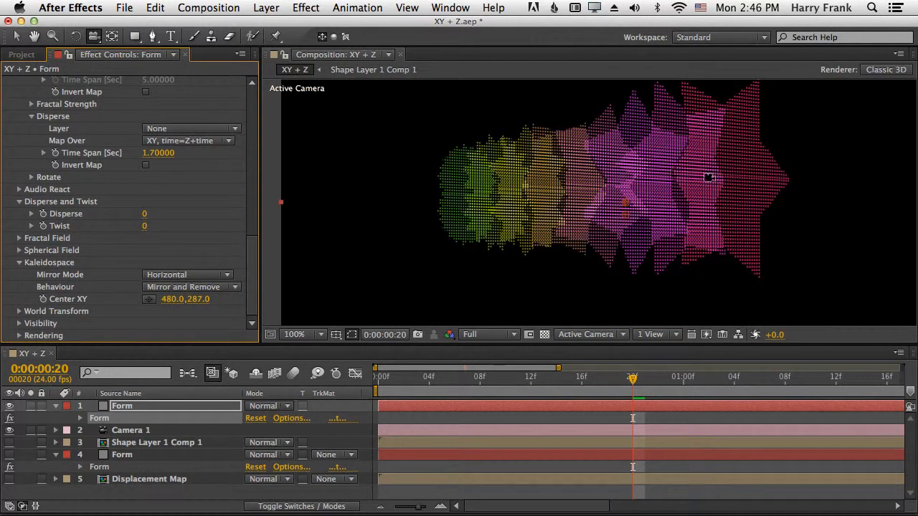
{"action": "mouse_move", "coordinate": [725, 172]}
{"action": "left_mouse_down"}
{"action": "mouse_move", "coordinate": [710, 174]}
{"action": "mouse_move", "coordinate": [732, 174]}
{"action": "left_mouse_up"}
{"action": "left_click", "coordinate": [169, 288]}
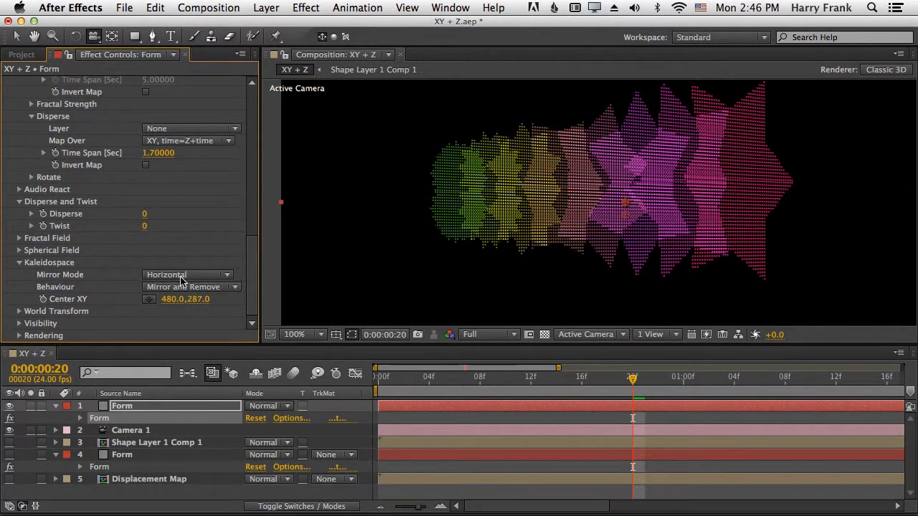
Set the Kaleidospace Mirror Mode to Vertical and its Center X to 521, and orbit the camera around the form
{"action": "left_click", "coordinate": [181, 281]}
{"action": "left_click", "coordinate": [184, 317]}
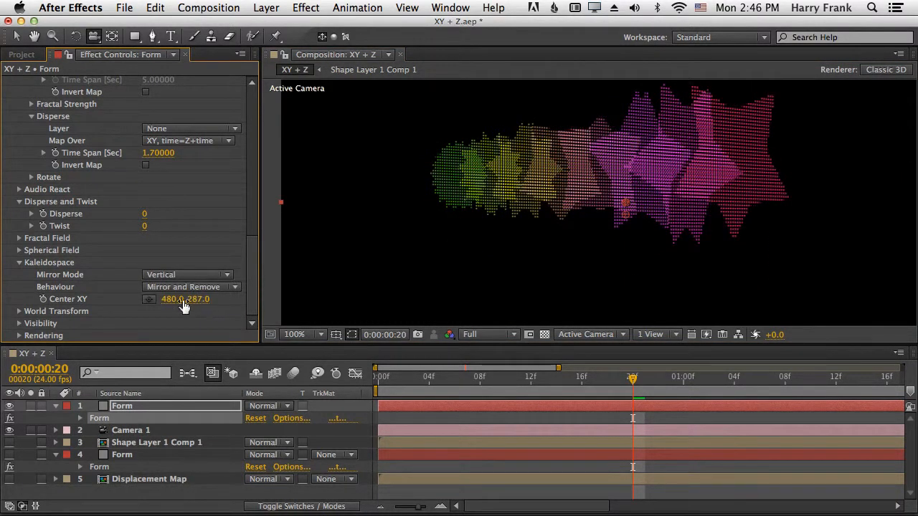
{"action": "left_click_drag", "start_coordinate": [183, 305], "coordinate": [200, 294]}
{"action": "left_click_drag", "start_coordinate": [722, 155], "coordinate": [721, 101]}
{"action": "left_click_drag", "start_coordinate": [739, 177], "coordinate": [569, 241]}
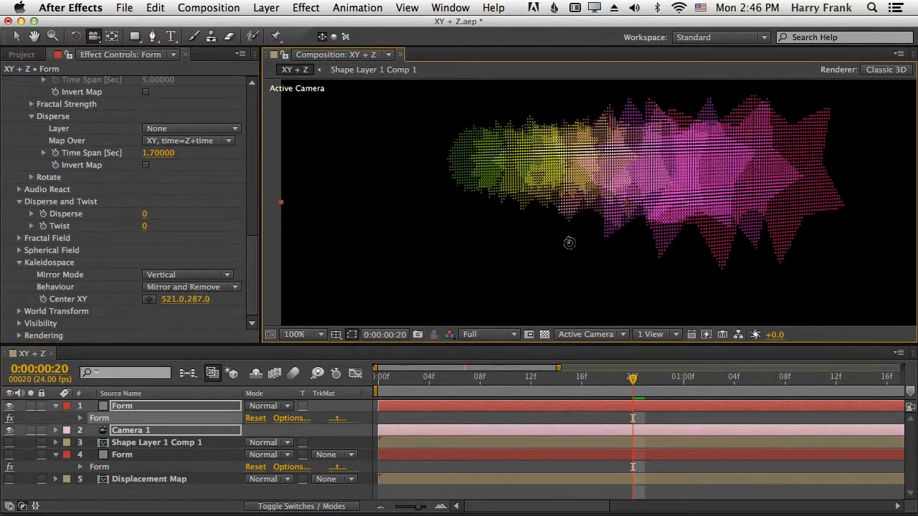
Set the Kaleidospace Behaviour to Mirror Everything
{"action": "left_click", "coordinate": [212, 288]}
{"action": "left_click", "coordinate": [213, 322]}
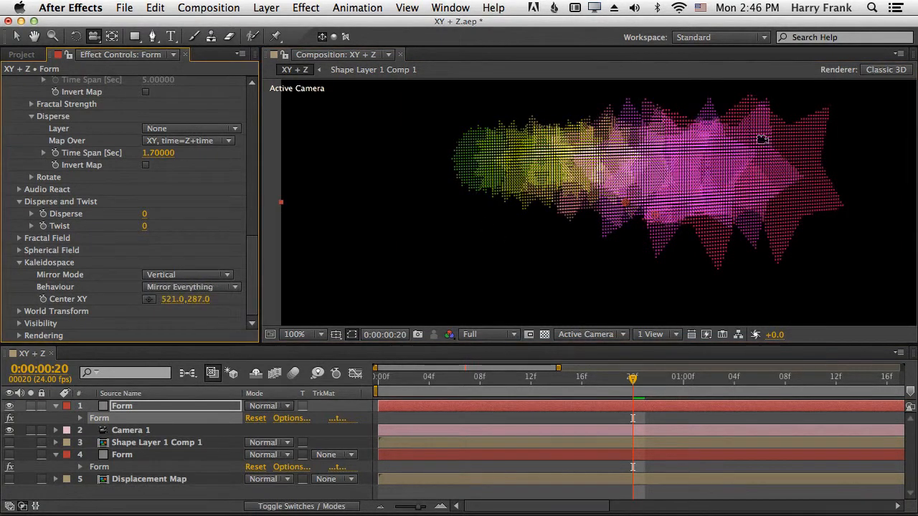
Orbit the camera around the fully mirrored star form and toggle the enlarged composition view to inspect it
{"action": "left_click_drag", "start_coordinate": [711, 159], "coordinate": [656, 175]}
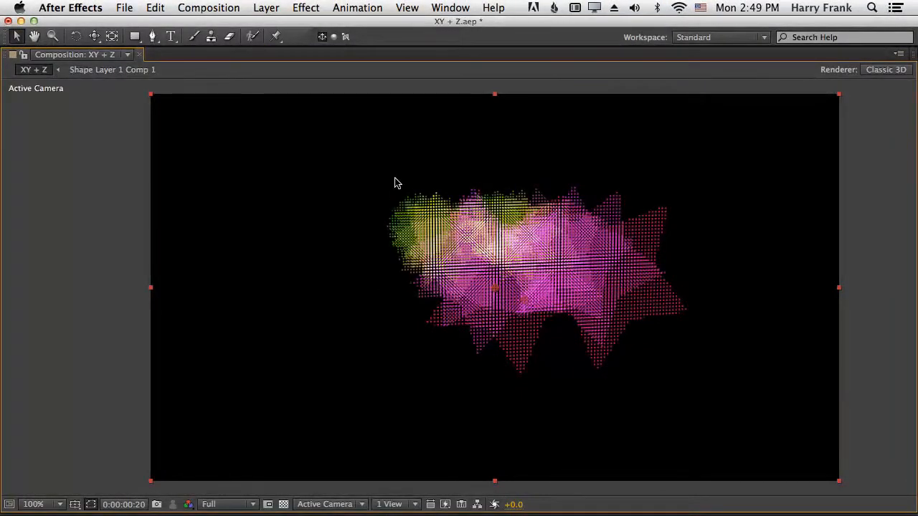
{"action": "key", "text": "grave"}
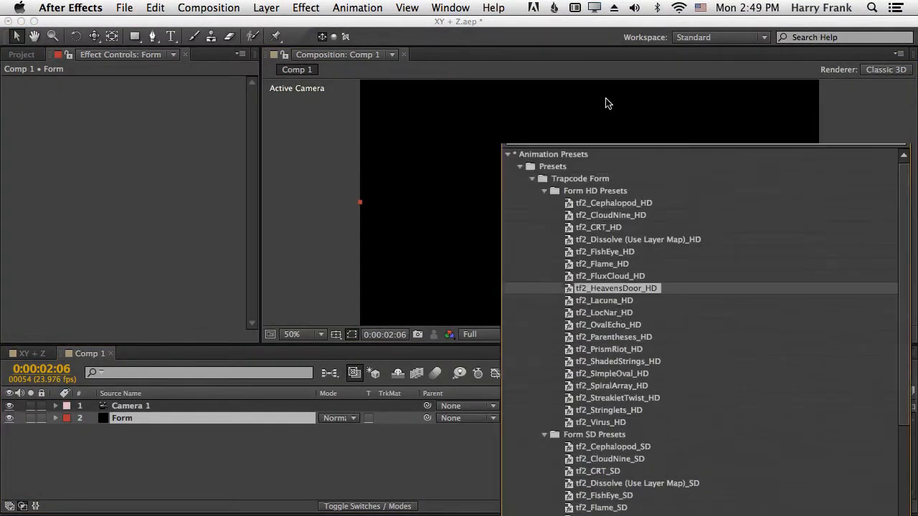
Search the presets for tf2, apply tf2_HeavensDoor_HD to the Form layer, and set its Kaleidospace Center Y to 531
{"action": "left_click_drag", "start_coordinate": [606, 102], "coordinate": [682, 54]}
{"action": "left_click", "coordinate": [635, 80]}
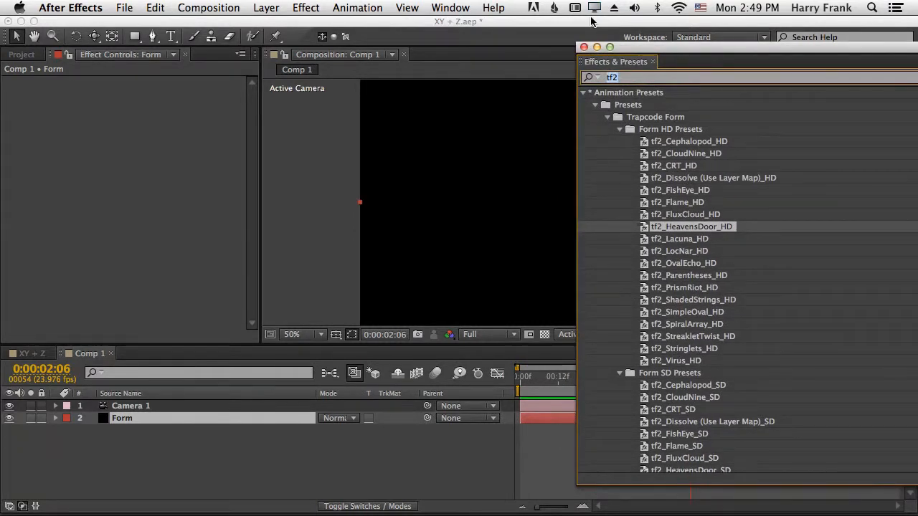
{"action": "type", "text": "tf2"}
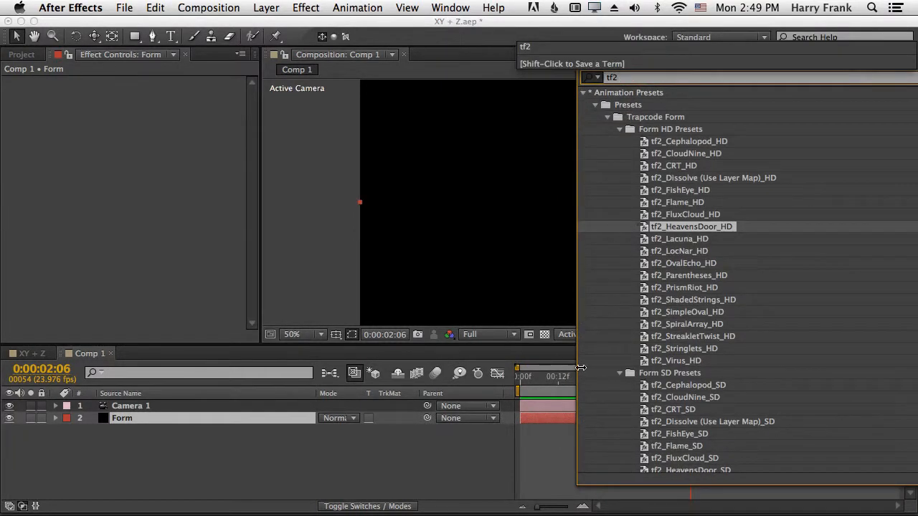
{"action": "key", "text": "Return"}
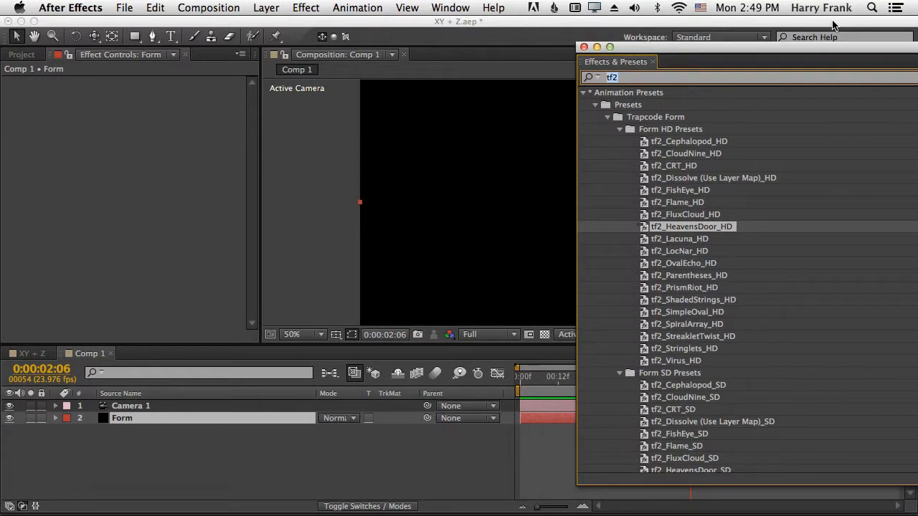
{"action": "left_click_drag", "start_coordinate": [676, 55], "coordinate": [917, 49]}
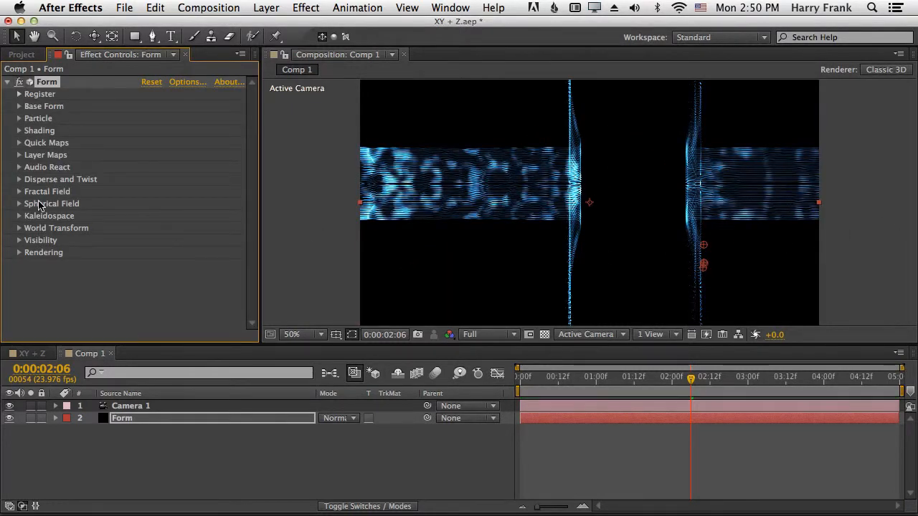
{"action": "left_click", "coordinate": [19, 216]}
{"action": "left_click_drag", "start_coordinate": [188, 257], "coordinate": [200, 251]}
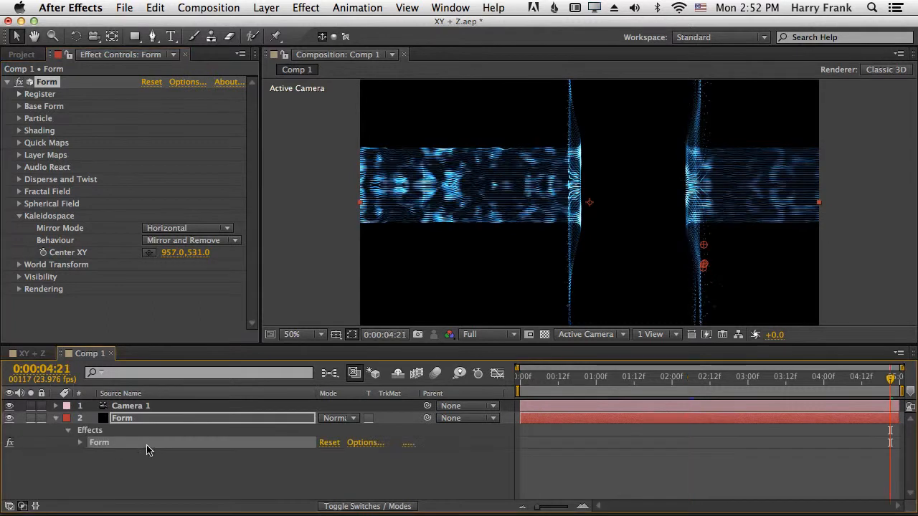
Replace the Form effect on the Form layer with the tf2_Lacuna_HD preset
{"action": "key", "text": "Delete"}
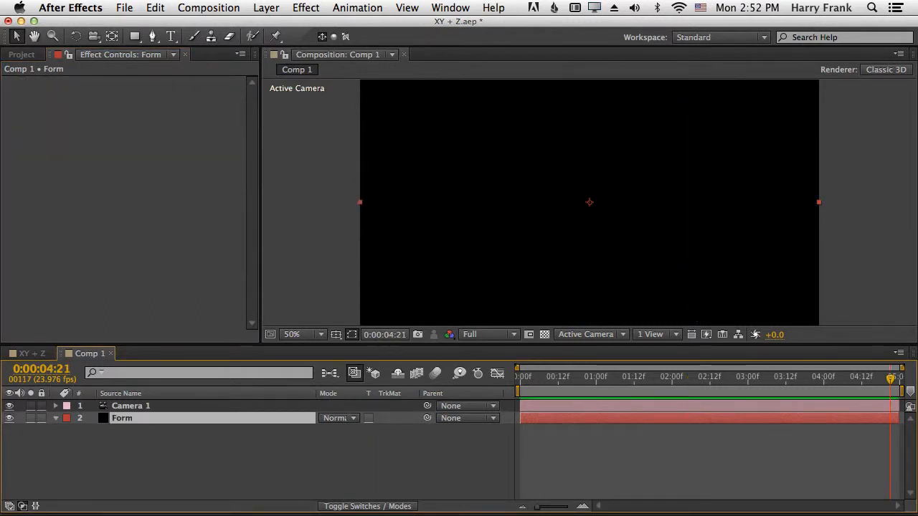
{"action": "left_click_drag", "start_coordinate": [917, 67], "coordinate": [685, 28]}
{"action": "left_click_drag", "start_coordinate": [626, 218], "coordinate": [403, 446]}
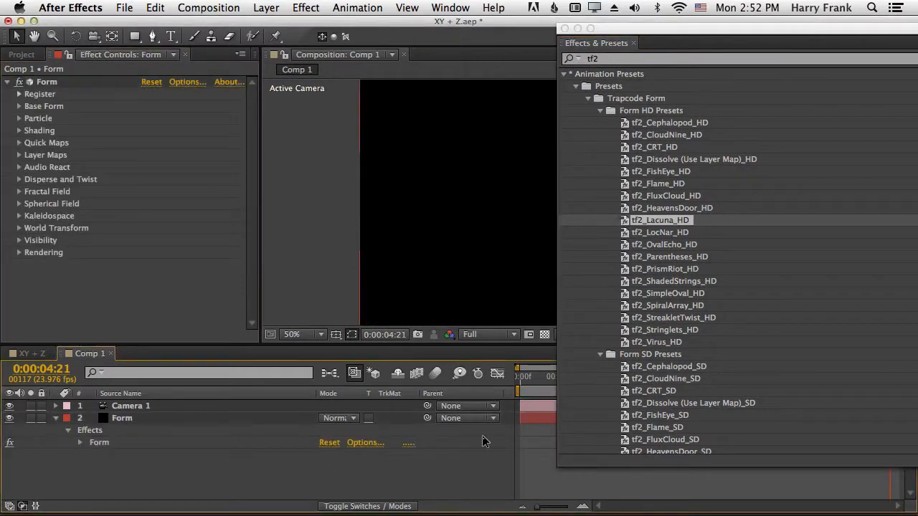
{"action": "left_click_drag", "start_coordinate": [706, 31], "coordinate": [917, 35]}
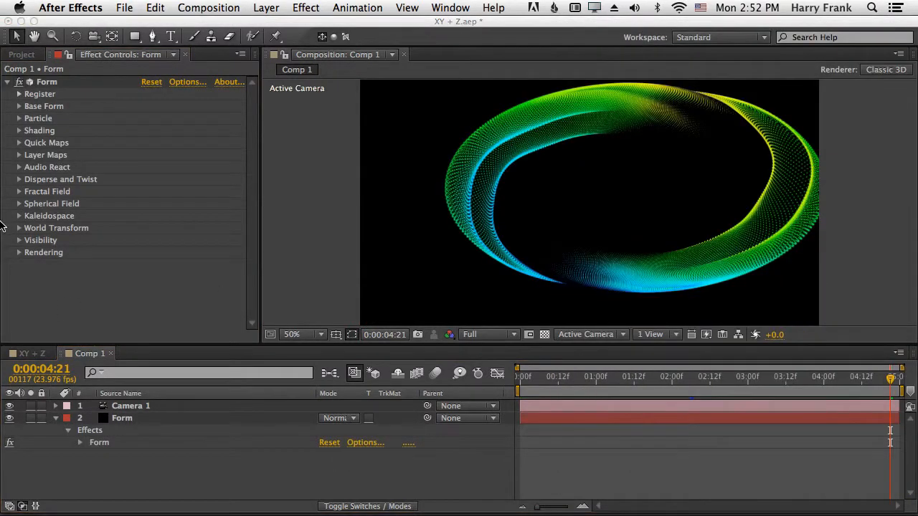
Expand Form's Kaleidospace settings and set the Mirror Mode to H+V
{"action": "left_click", "coordinate": [19, 218]}
{"action": "left_click", "coordinate": [185, 228]}
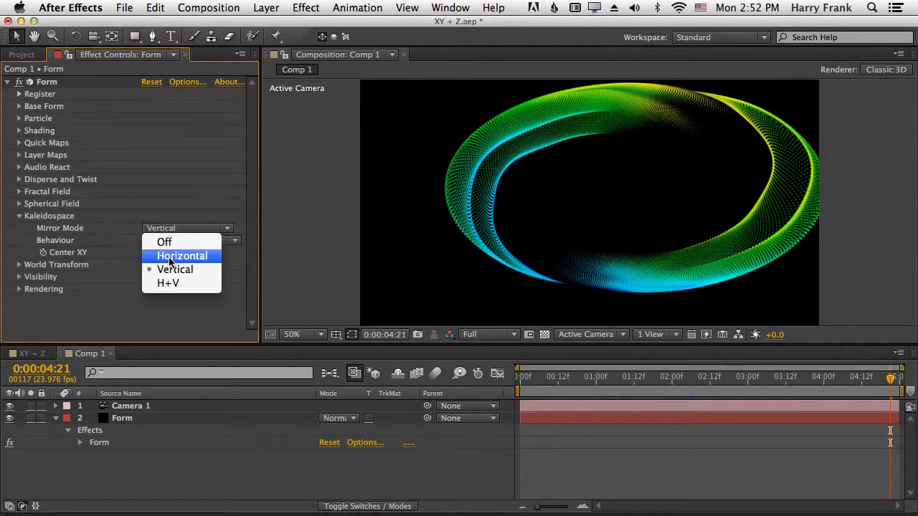
{"action": "left_click", "coordinate": [179, 283]}
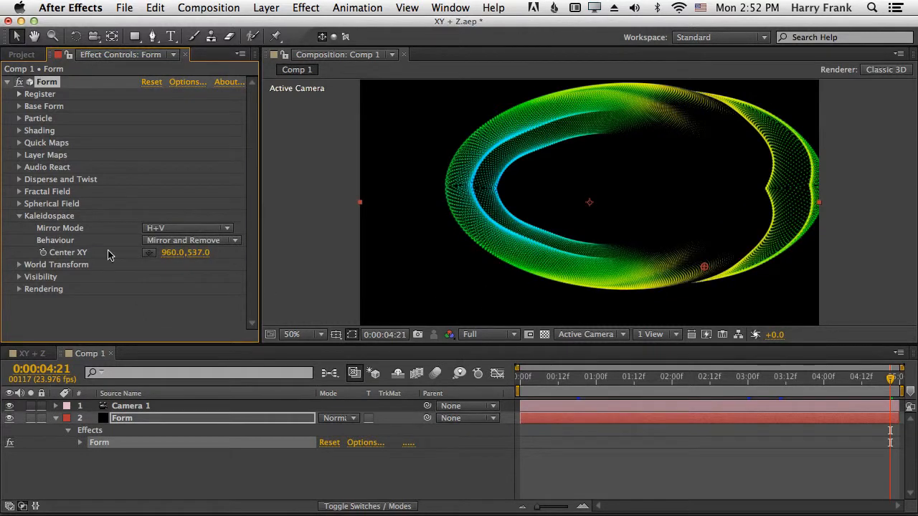
Shift the form's position point slightly to the left in the composition and go to time 0:00:03:12
{"action": "left_click", "coordinate": [683, 279]}
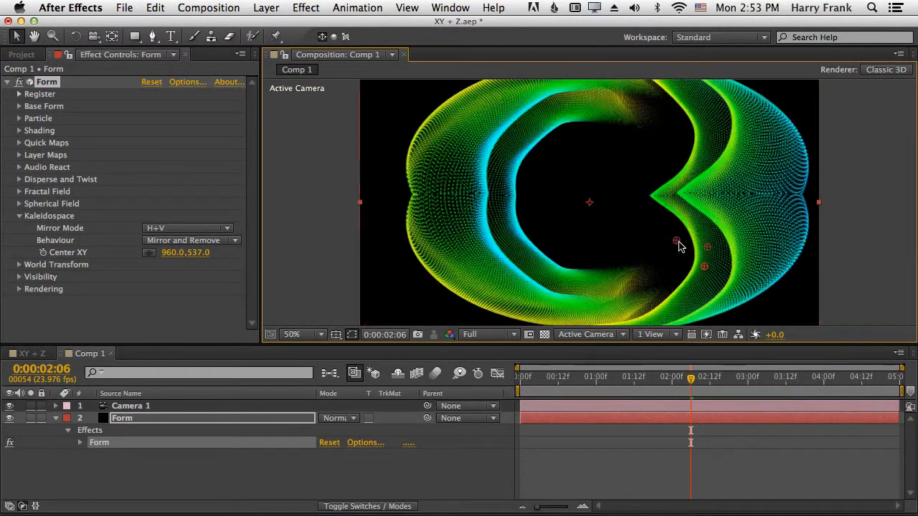
{"action": "mouse_move", "coordinate": [679, 243]}
{"action": "left_mouse_down"}
{"action": "mouse_move", "coordinate": [686, 234]}
{"action": "mouse_move", "coordinate": [714, 258]}
{"action": "mouse_move", "coordinate": [668, 243]}
{"action": "left_mouse_up"}
{"action": "left_click", "coordinate": [783, 387]}
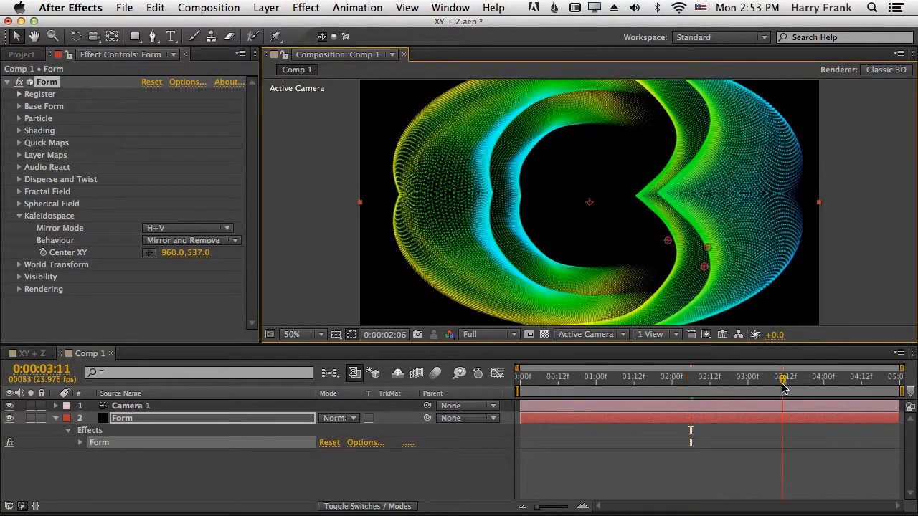
{"action": "left_click", "coordinate": [785, 387]}
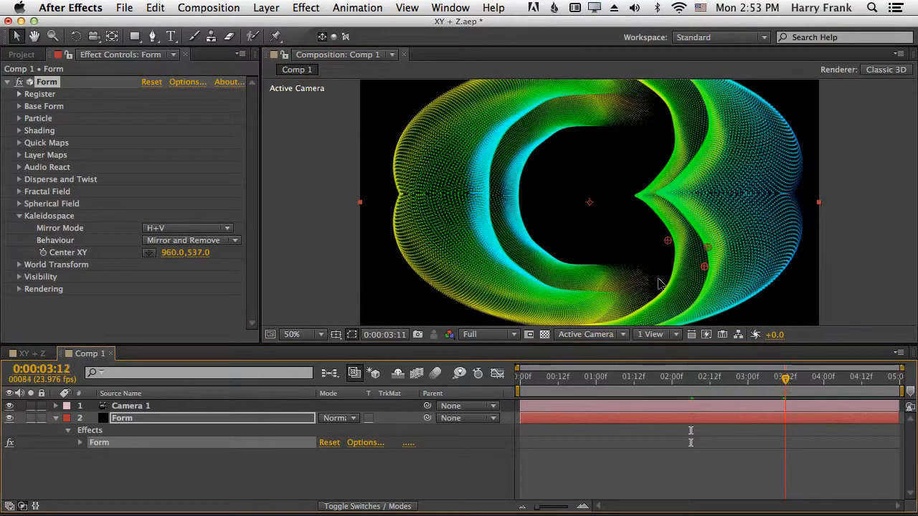
Set the Kaleidospace Behaviour to Mirror Everything and move the form's position point slightly down and left in the composition
{"action": "left_click", "coordinate": [194, 240]}
{"action": "left_click", "coordinate": [198, 268]}
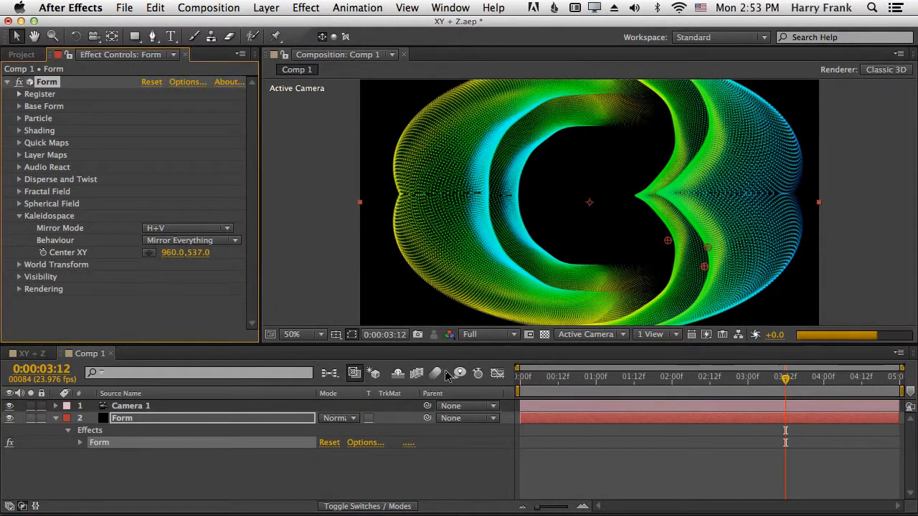
{"action": "mouse_move", "coordinate": [667, 242]}
{"action": "left_mouse_down"}
{"action": "mouse_move", "coordinate": [658, 278]}
{"action": "mouse_move", "coordinate": [658, 252]}
{"action": "left_mouse_up"}
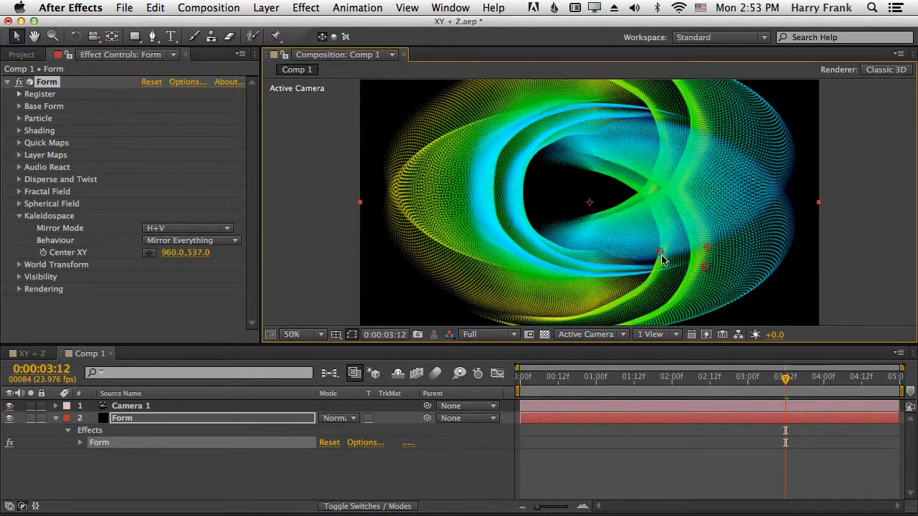